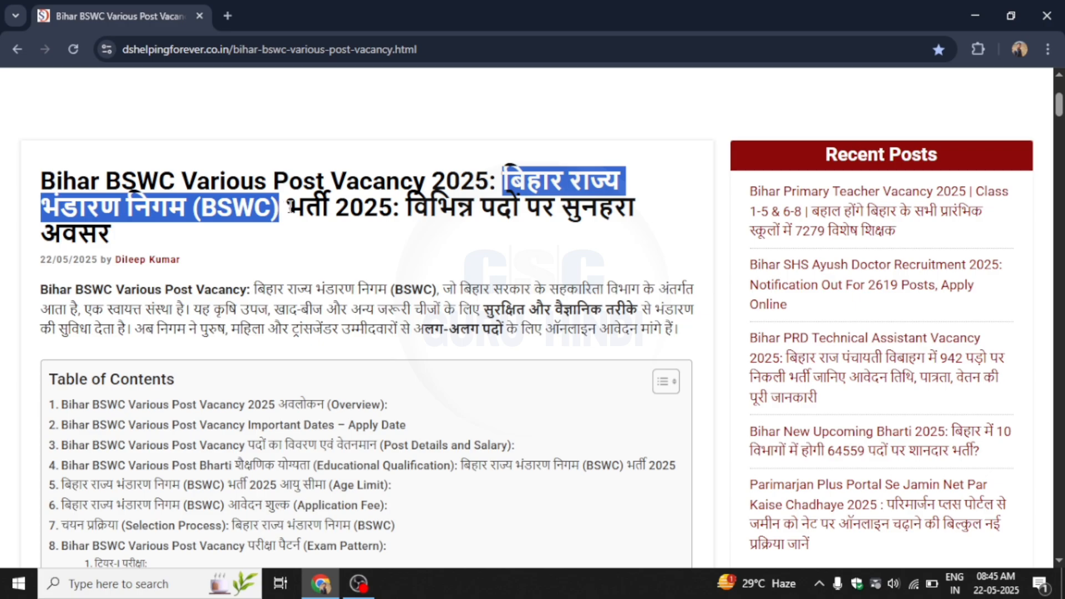
# Step: Search Google for "bihar bswc" in a new browser tab
pyautogui.click(316, 213)
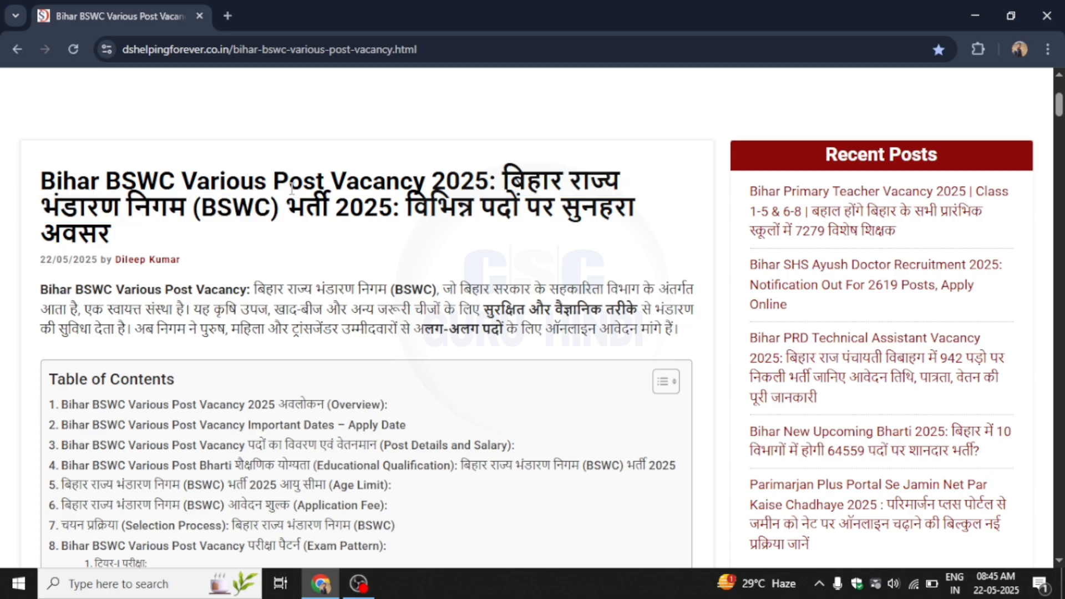
pyautogui.click(226, 17)
pyautogui.click(409, 321)
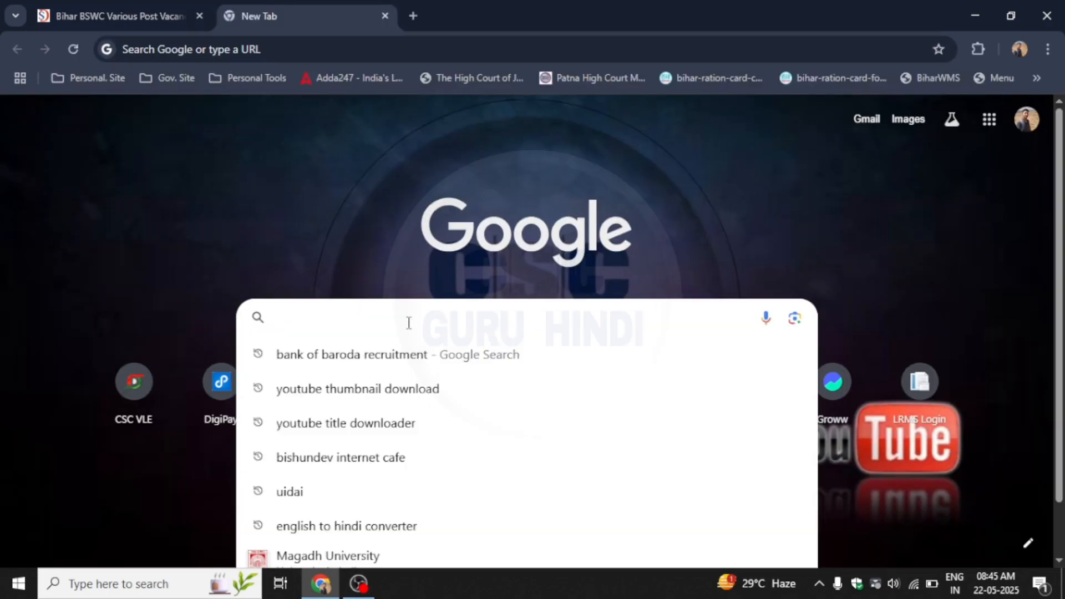
pyautogui.write('bi')
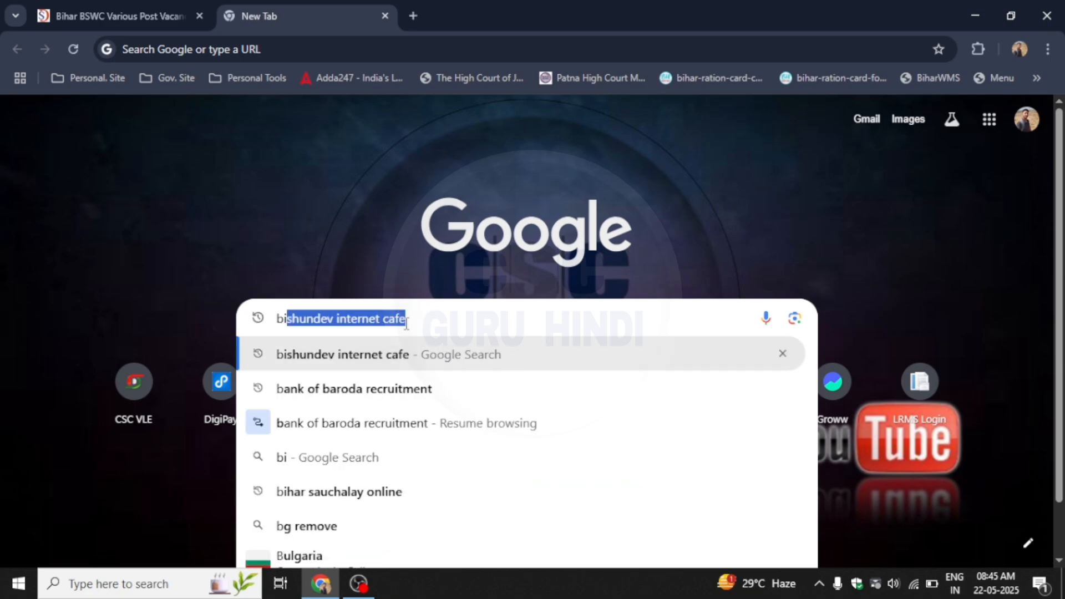
pyautogui.write('har ')
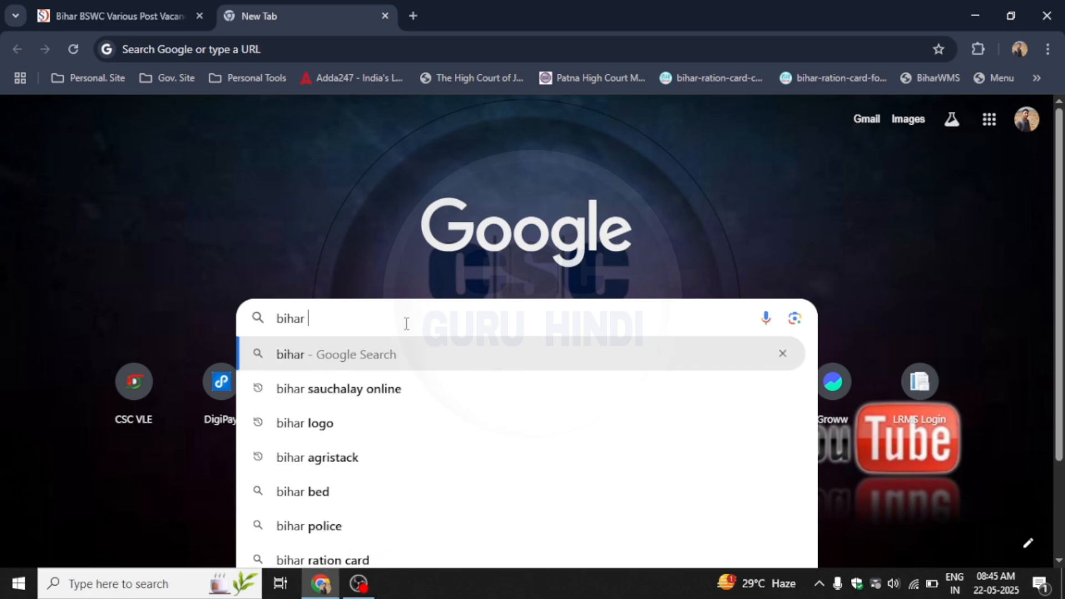
pyautogui.write('bswc')
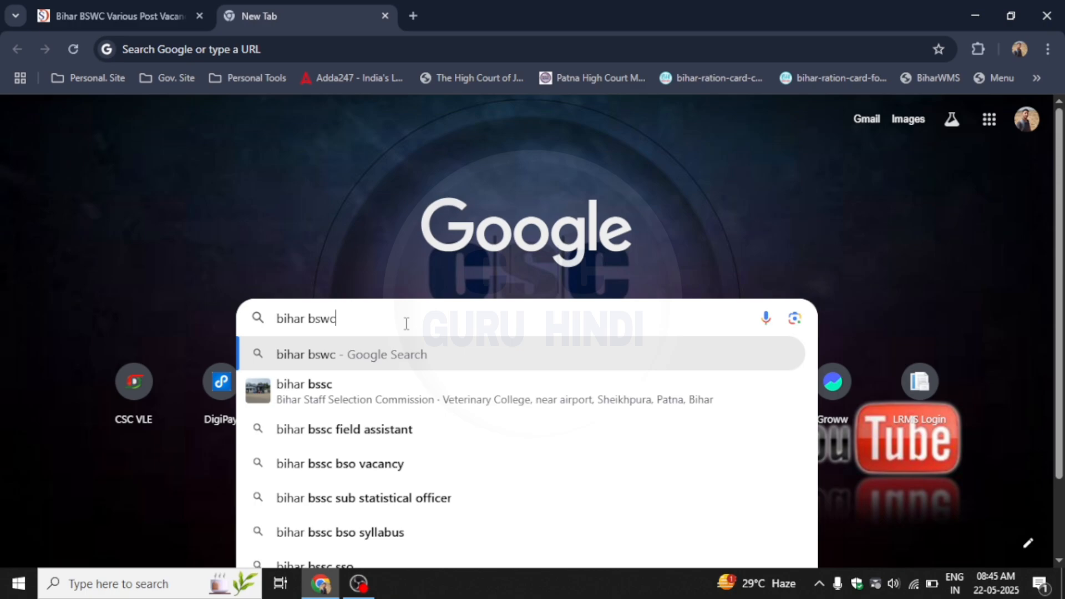
pyautogui.press('Return')
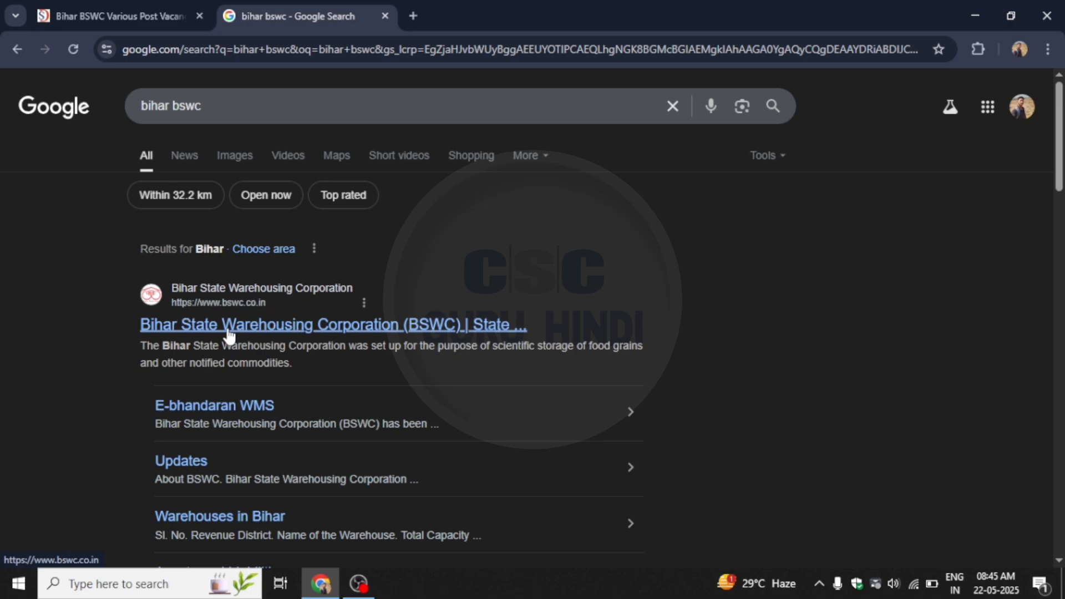
# Step: Open the Bihar State Warehousing Corporation website, go to its online application portal and start a new registration
pyautogui.click(264, 328)
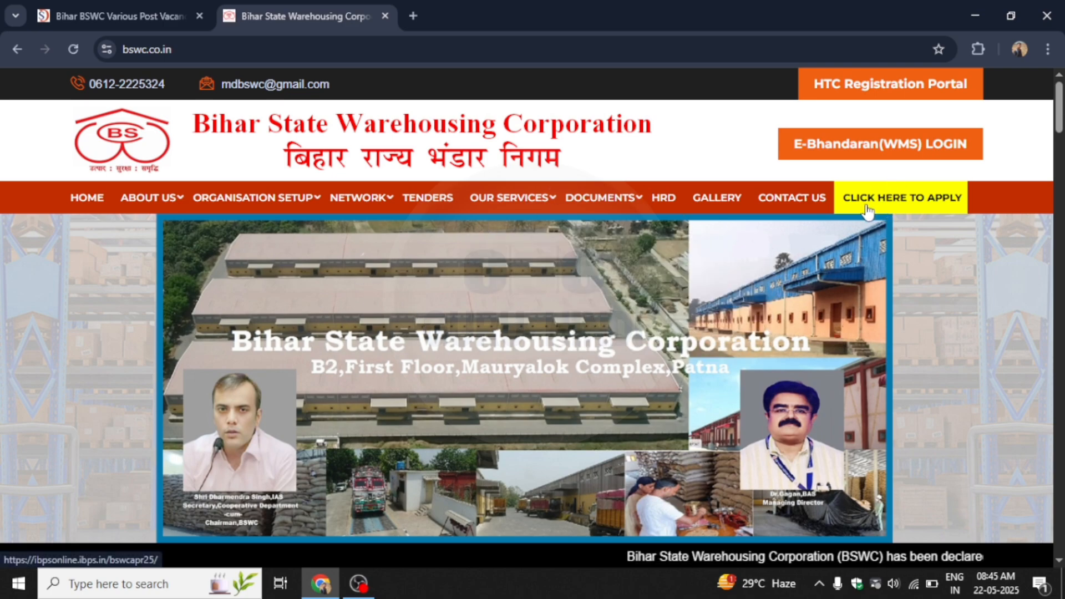
pyautogui.click(913, 199)
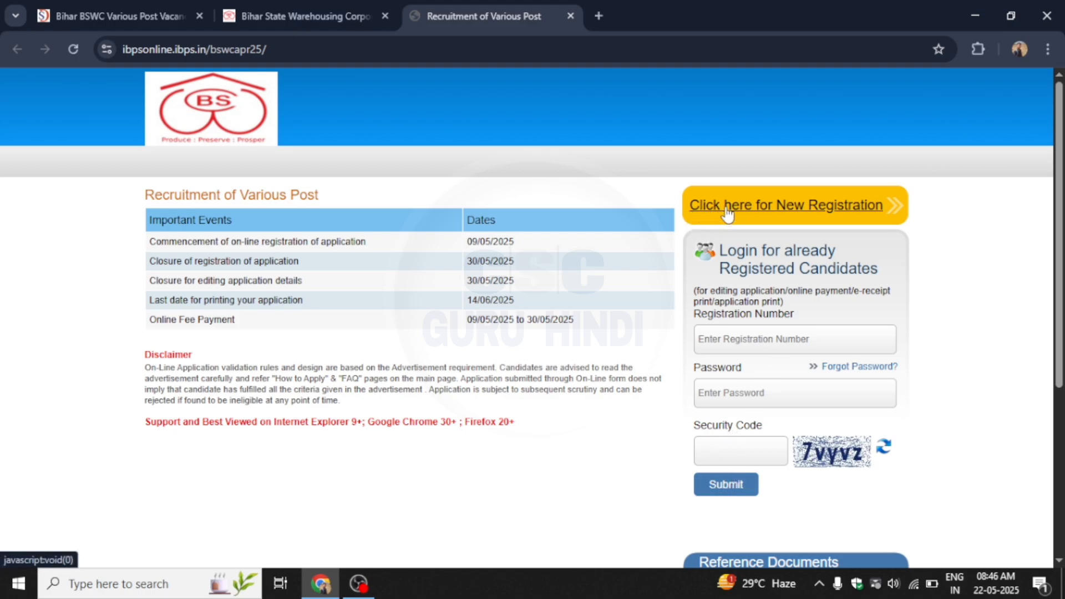
pyautogui.click(806, 209)
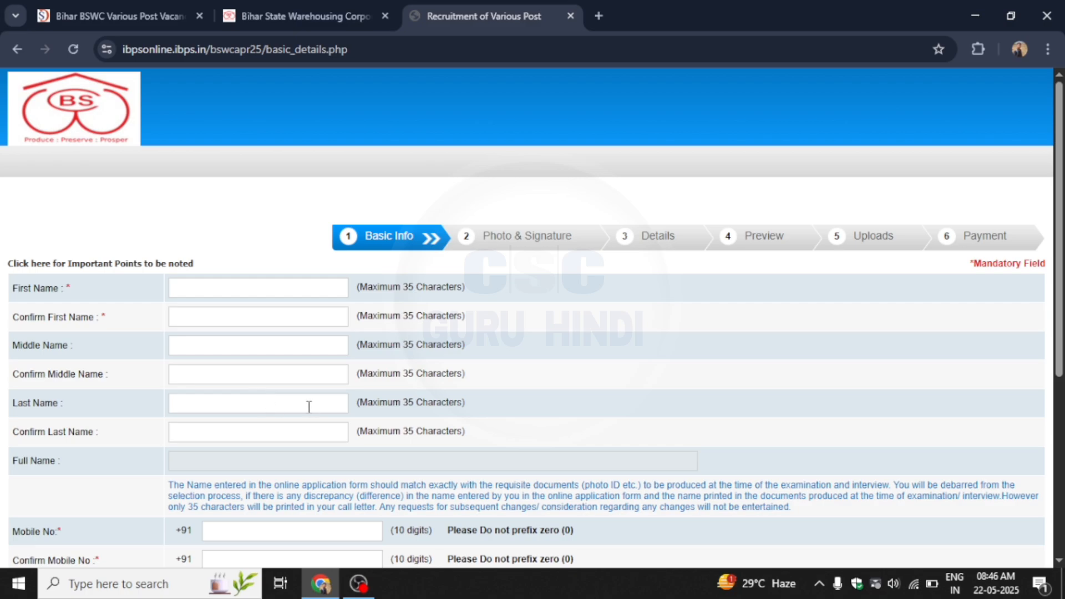
# Step: Set the Email ID domain to gmail.com in the basic information form
pyautogui.scroll(-3, 311, 402)
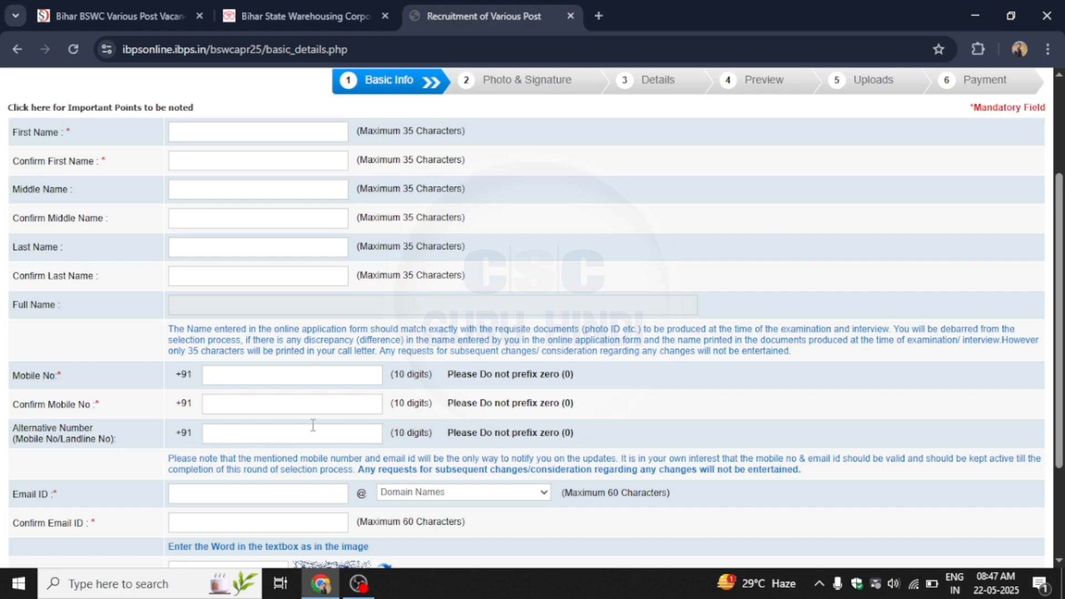
pyautogui.scroll(-1, 310, 428)
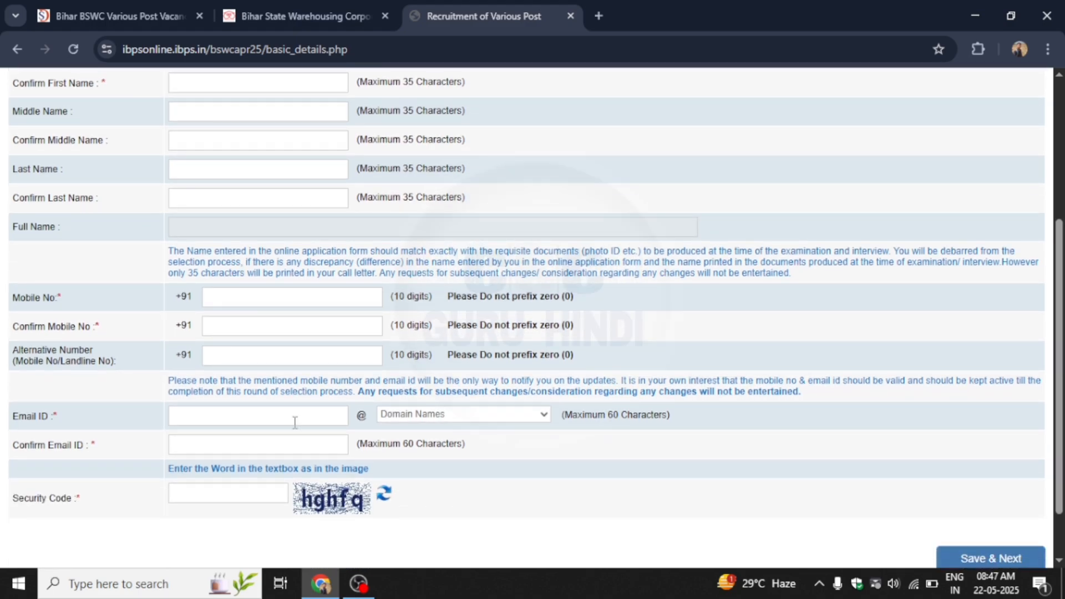
pyautogui.click(415, 417)
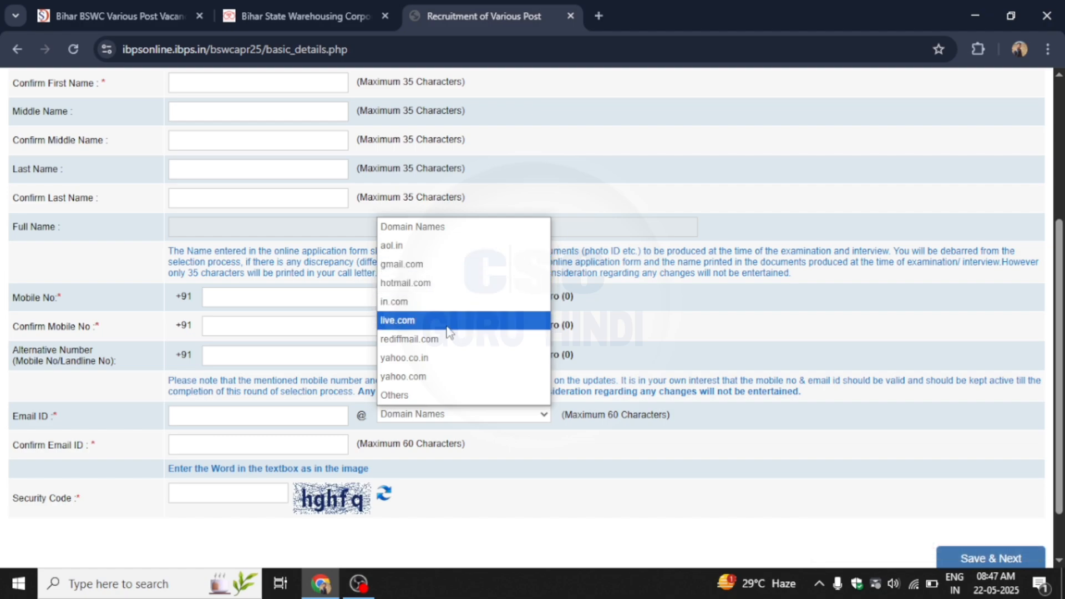
pyautogui.click(423, 438)
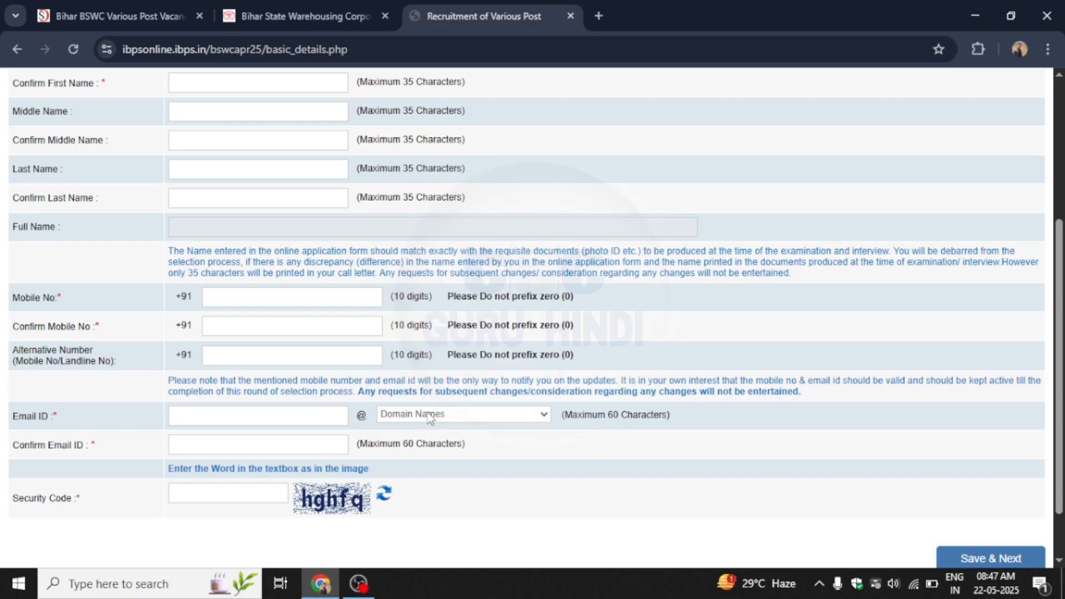
pyautogui.click(427, 412)
pyautogui.click(414, 264)
pyautogui.scroll(-2, 834, 514)
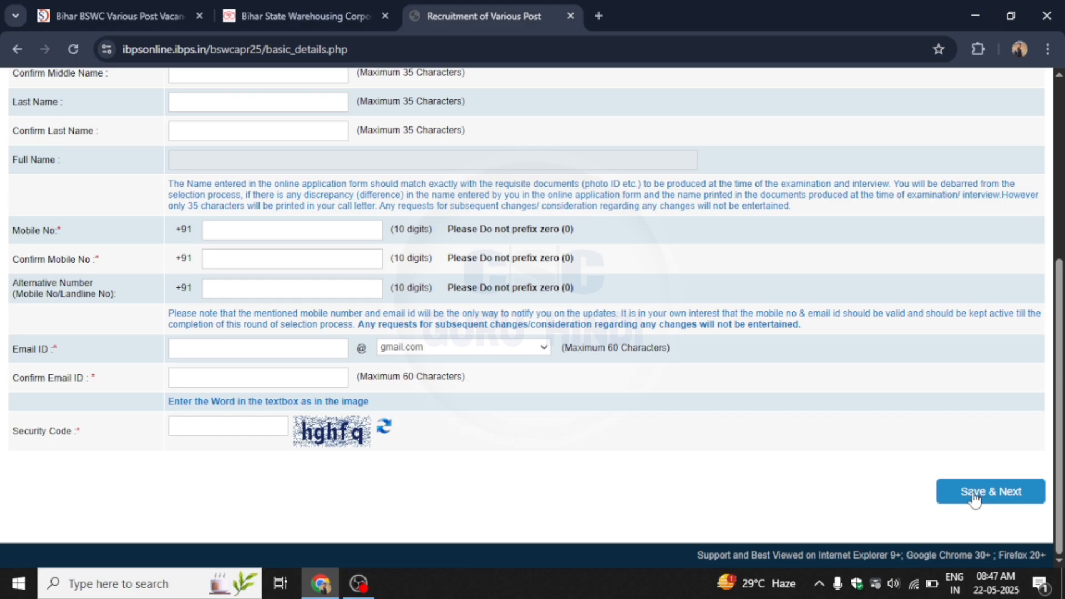
# Step: Save the completed basic information form and confirm that the entered data is correct
pyautogui.scroll(3, 543, 297)
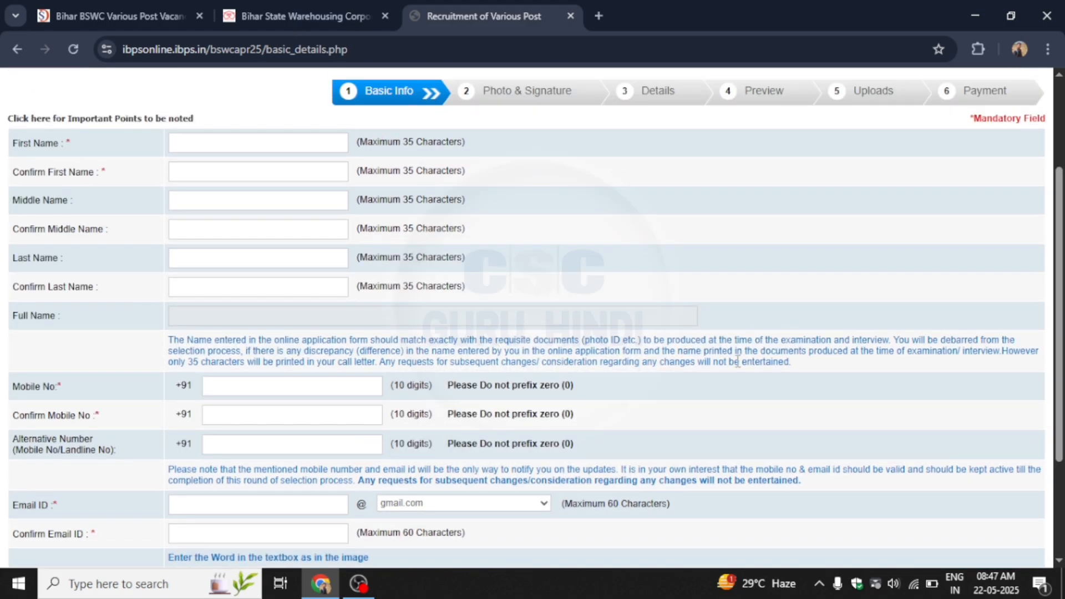
pyautogui.scroll(-3, 761, 383)
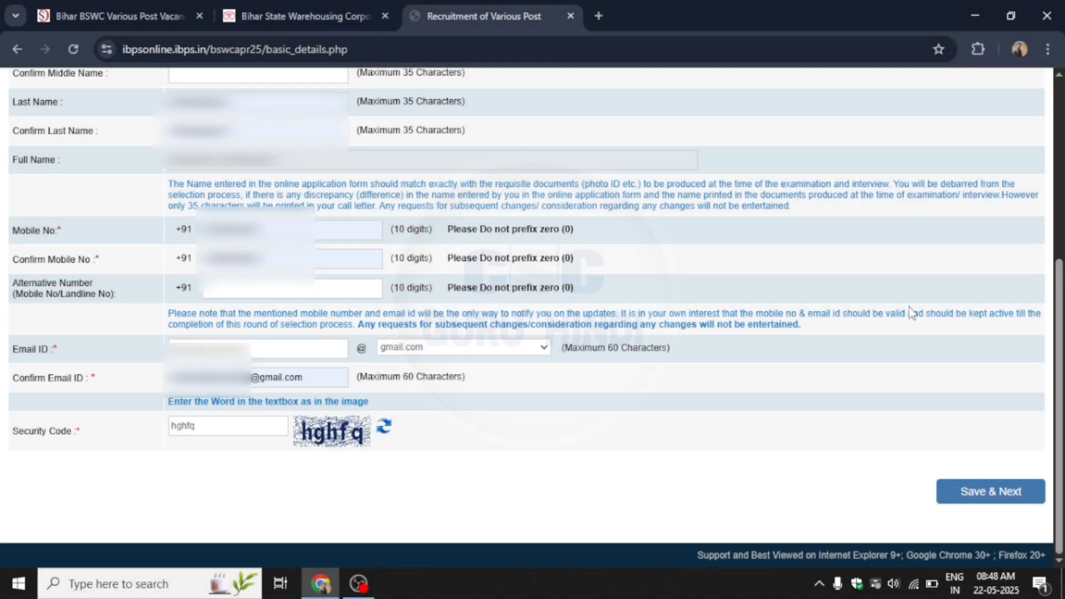
pyautogui.click(997, 501)
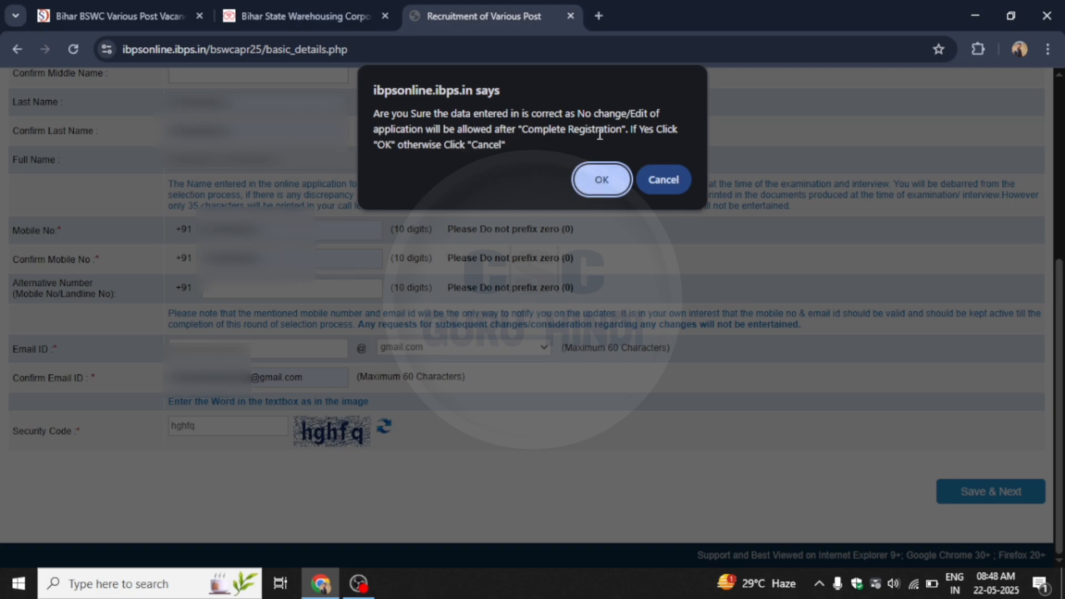
pyautogui.click(595, 182)
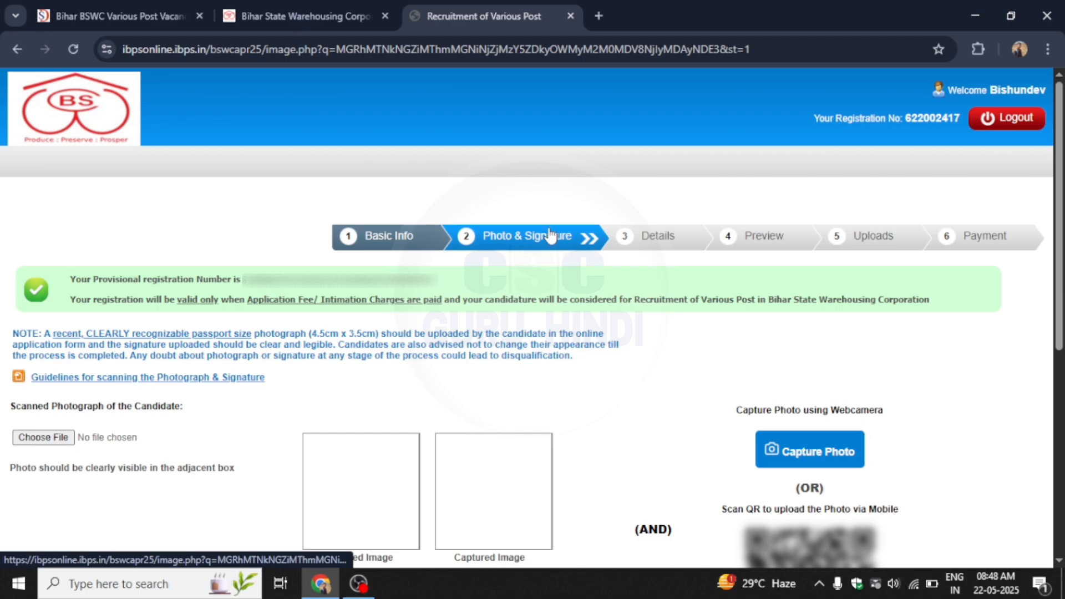
# Step: Open the photograph and signature scanning guidelines, read the file size and dimension requirements, and close the document
pyautogui.scroll(-3, 311, 333)
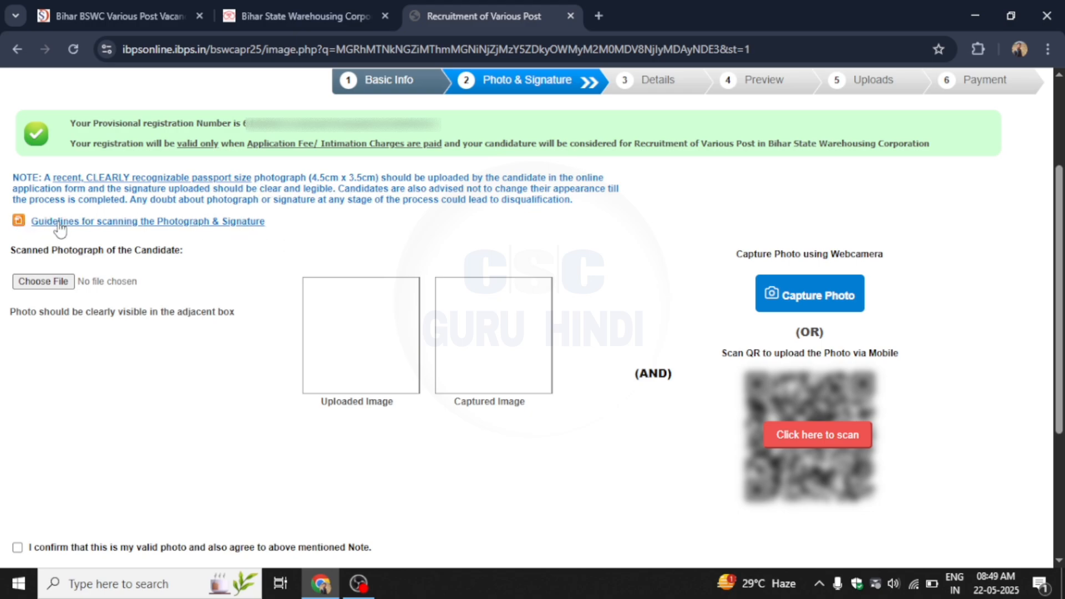
pyautogui.click(89, 222)
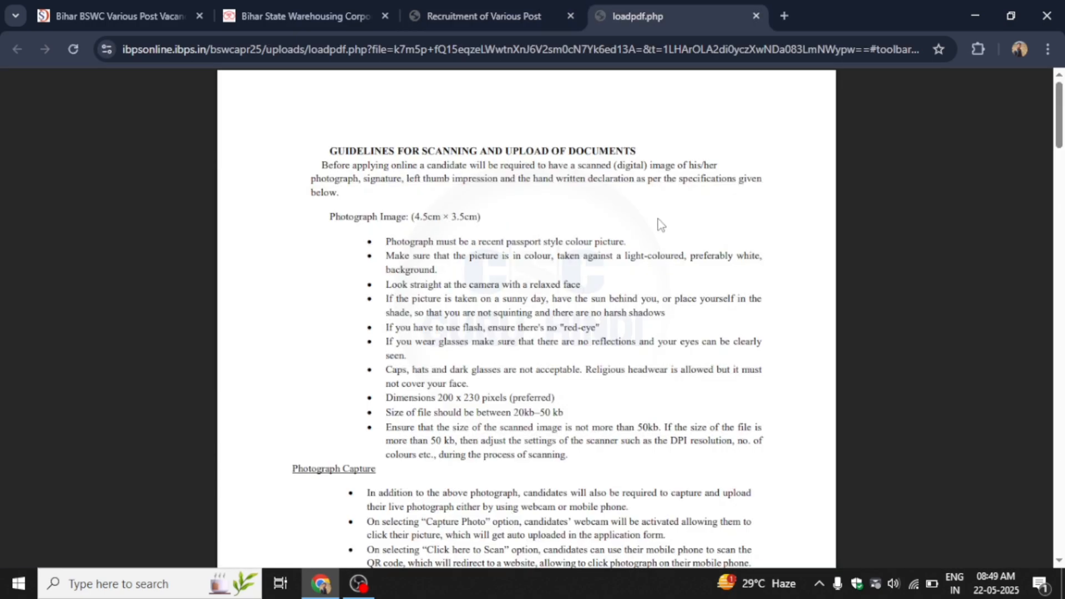
pyautogui.scroll(-15, 522, 231)
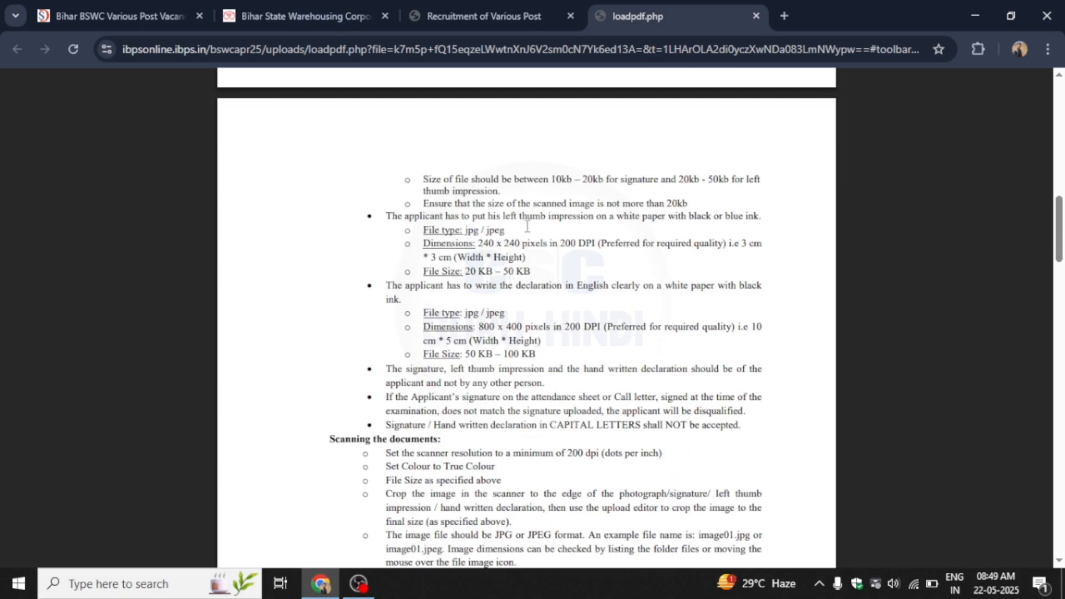
pyautogui.click(755, 16)
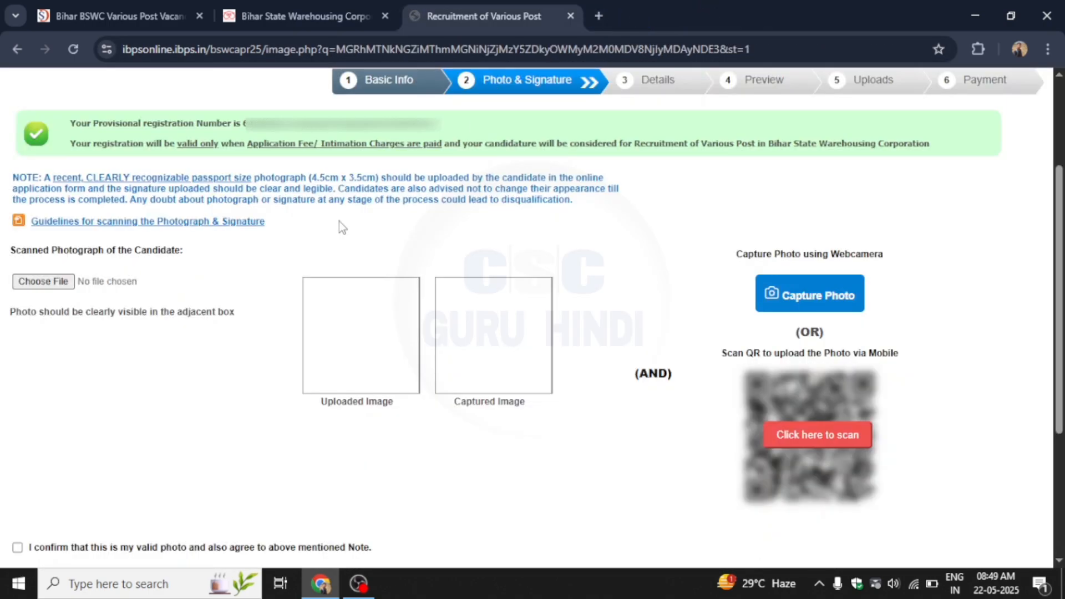
# Step: Check the candidate's photographs, signature and confirmation boxes on the Photo & Signature page and proceed to the Details page
pyautogui.scroll(-5, 422, 342)
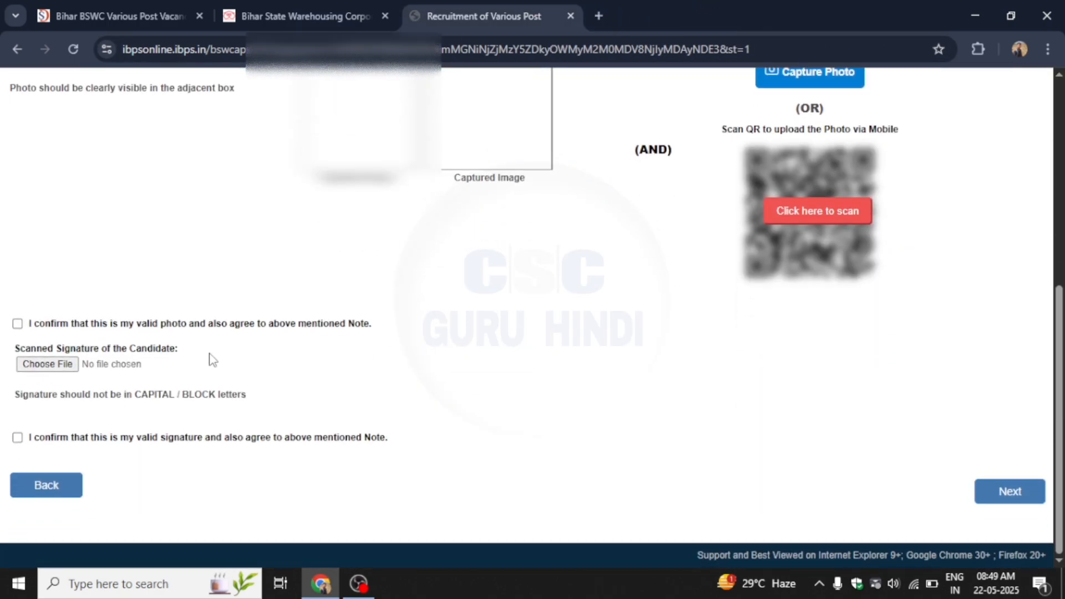
pyautogui.scroll(3, 373, 305)
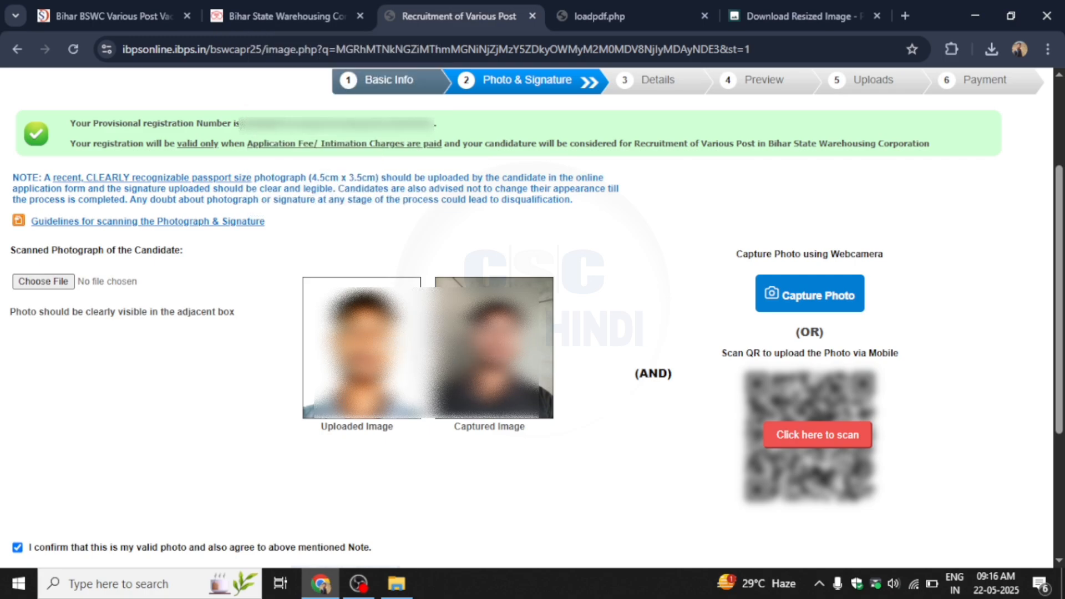
pyautogui.scroll(-4, 183, 368)
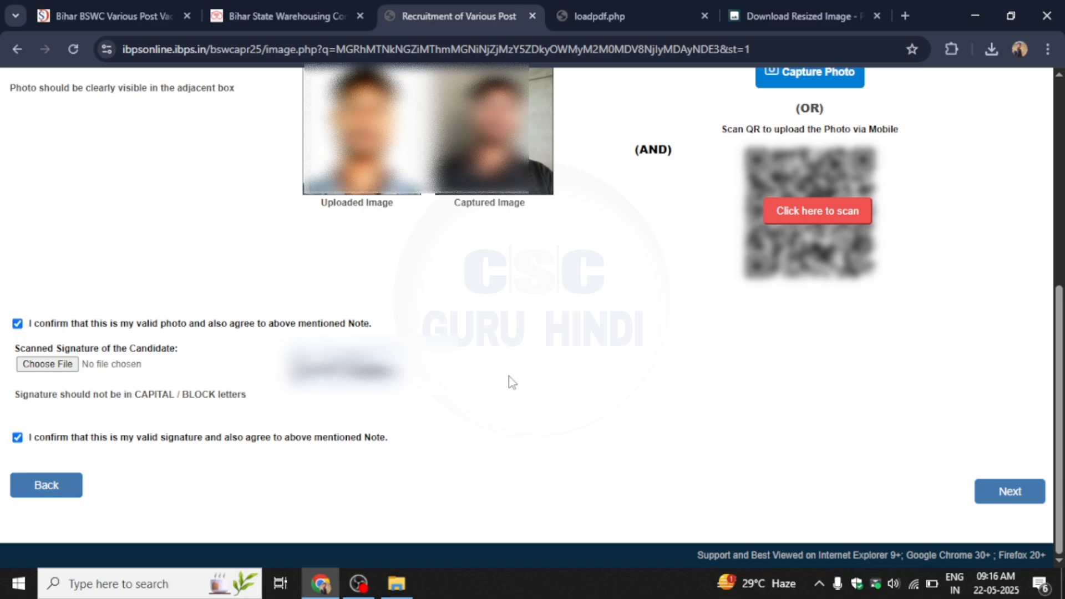
pyautogui.click(1003, 497)
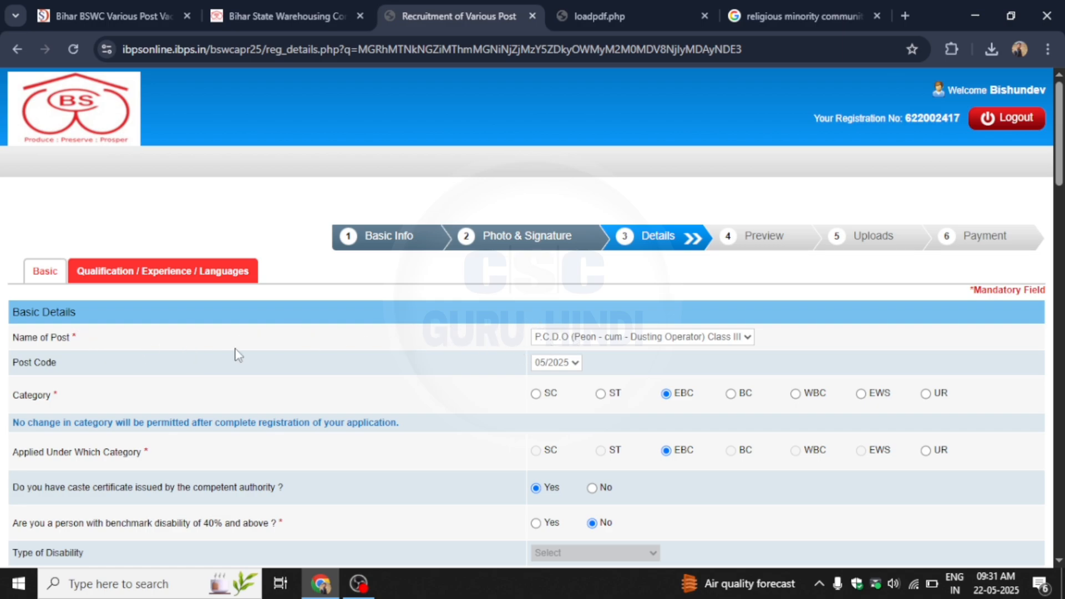
# Step: Review the Name of Post and Post Code options and the category, caste certificate and disability answers in the basic details
pyautogui.click(623, 342)
pyautogui.click(500, 343)
pyautogui.click(564, 363)
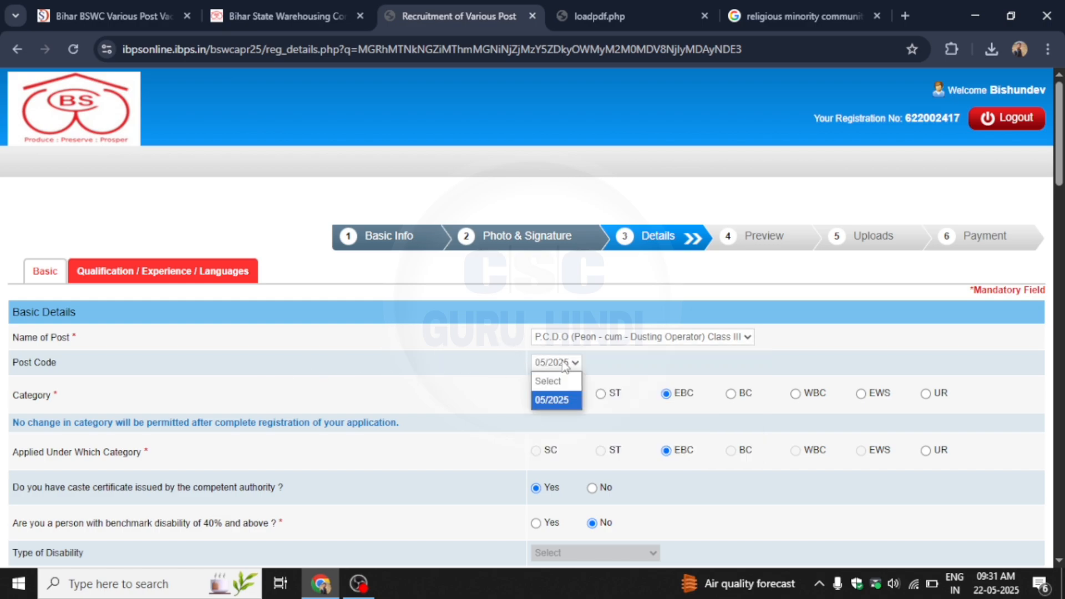
pyautogui.click(552, 391)
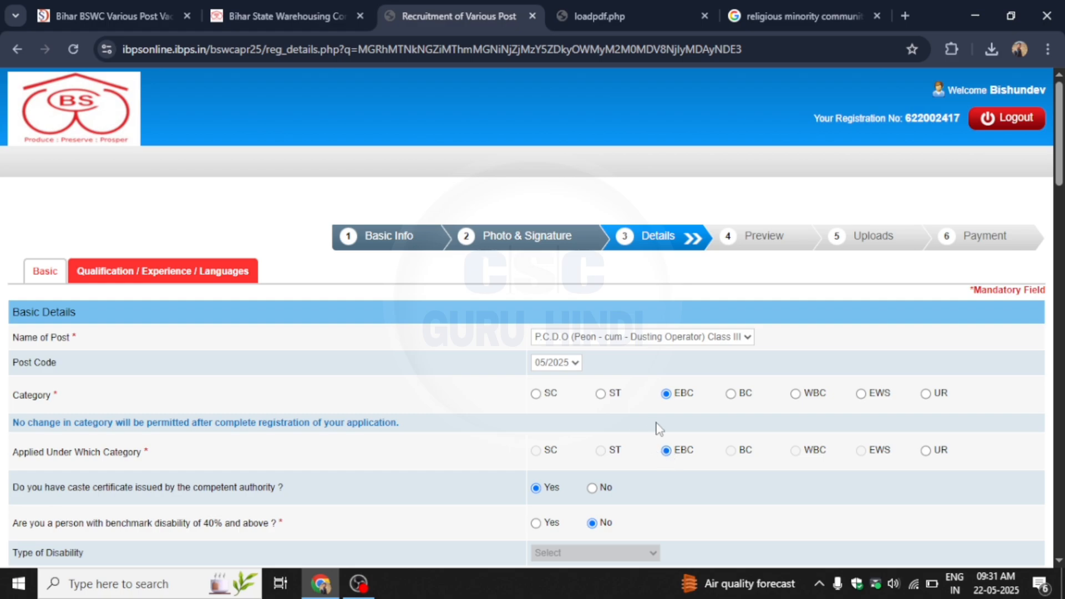
pyautogui.scroll(-1, 672, 444)
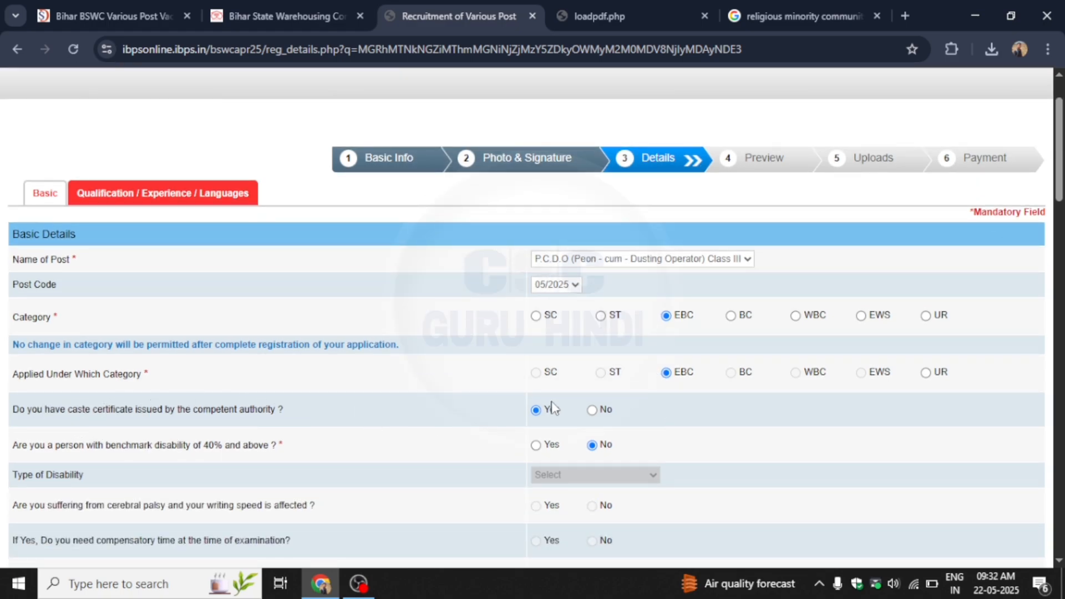
pyautogui.scroll(-1, 397, 398)
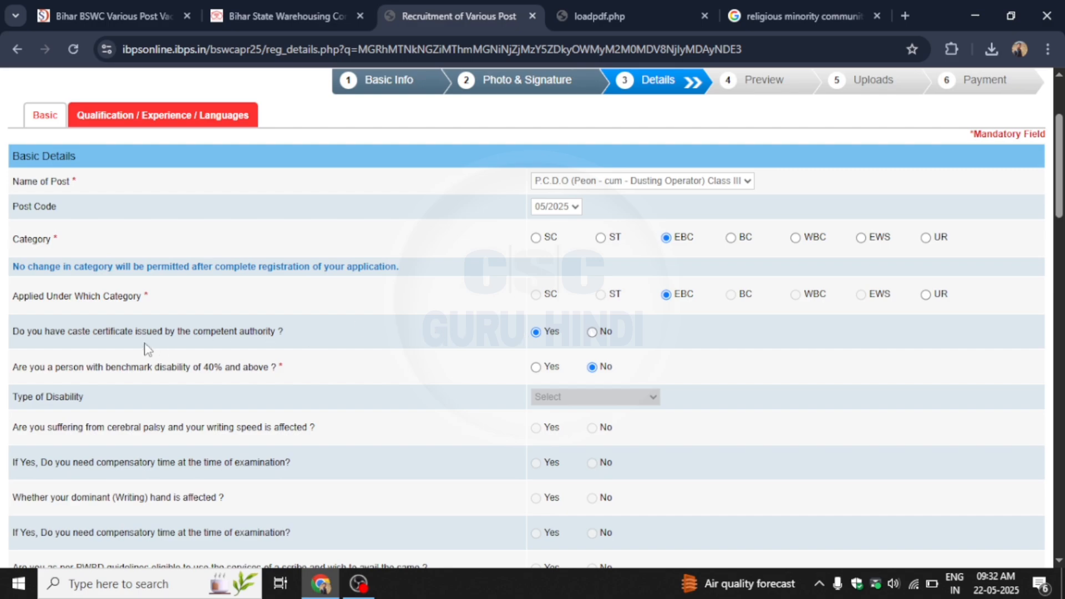
pyautogui.scroll(-1, 73, 390)
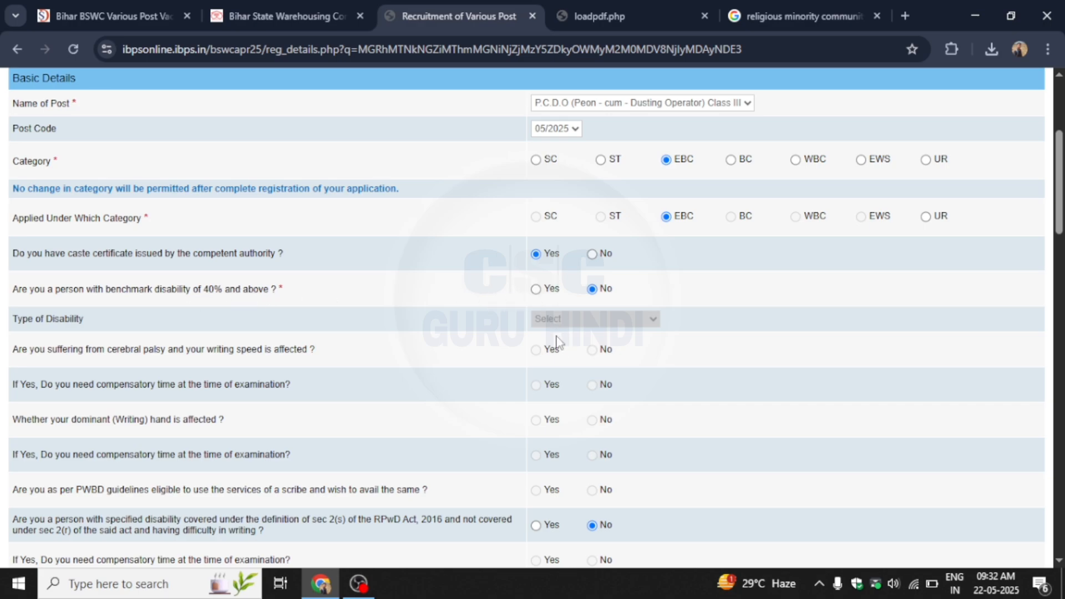
pyautogui.scroll(-1, 556, 339)
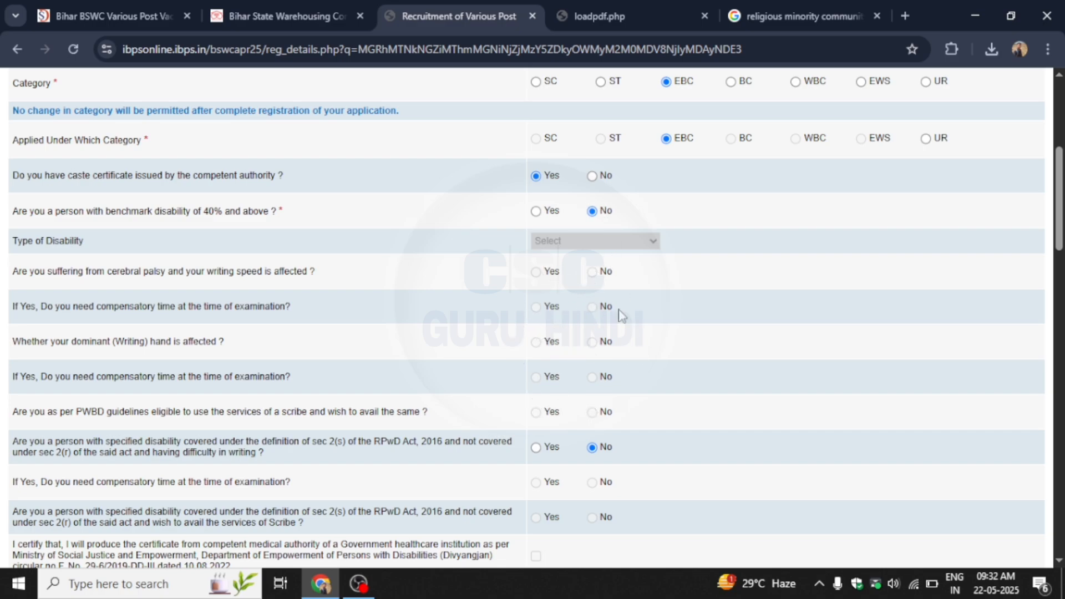
pyautogui.scroll(-4, 521, 314)
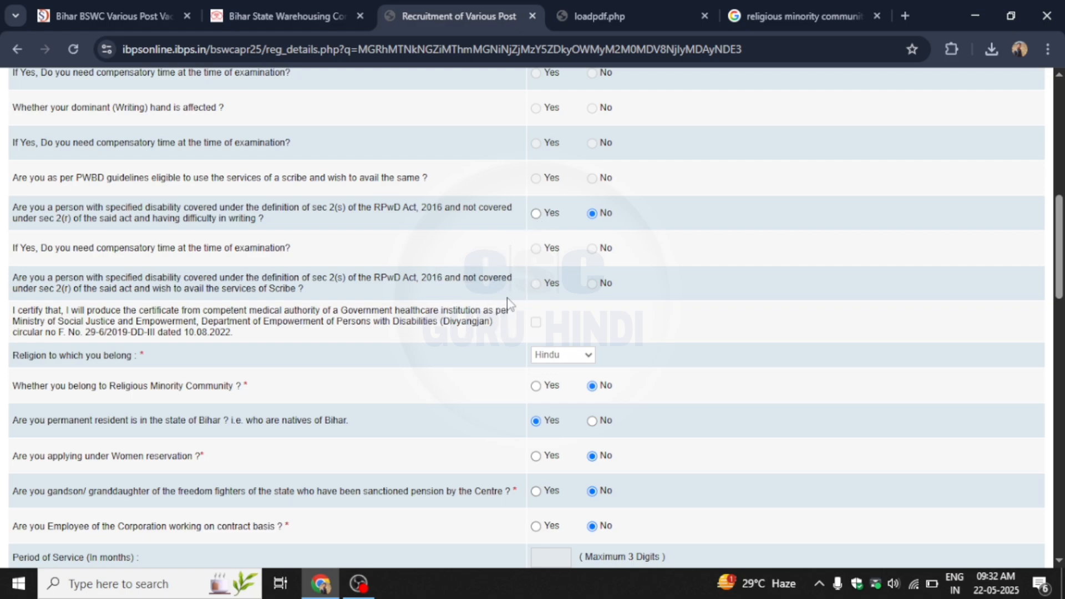
pyautogui.scroll(-1, 500, 294)
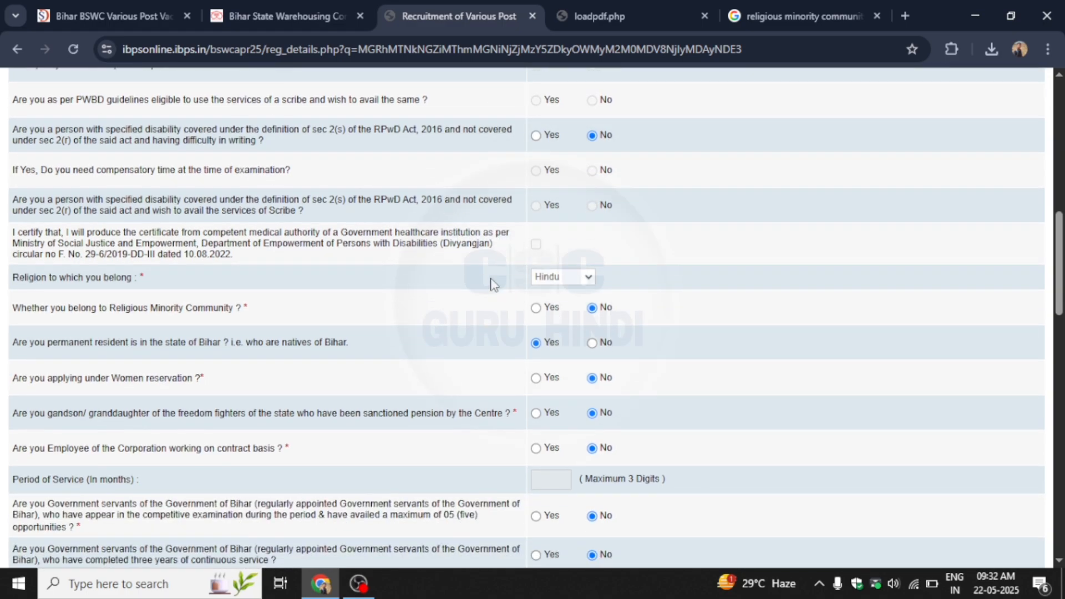
# Step: Check the religion selection in the basic details and bring up the search results for "religious minority community means"
pyautogui.click(556, 276)
pyautogui.click(557, 278)
pyautogui.click(781, 19)
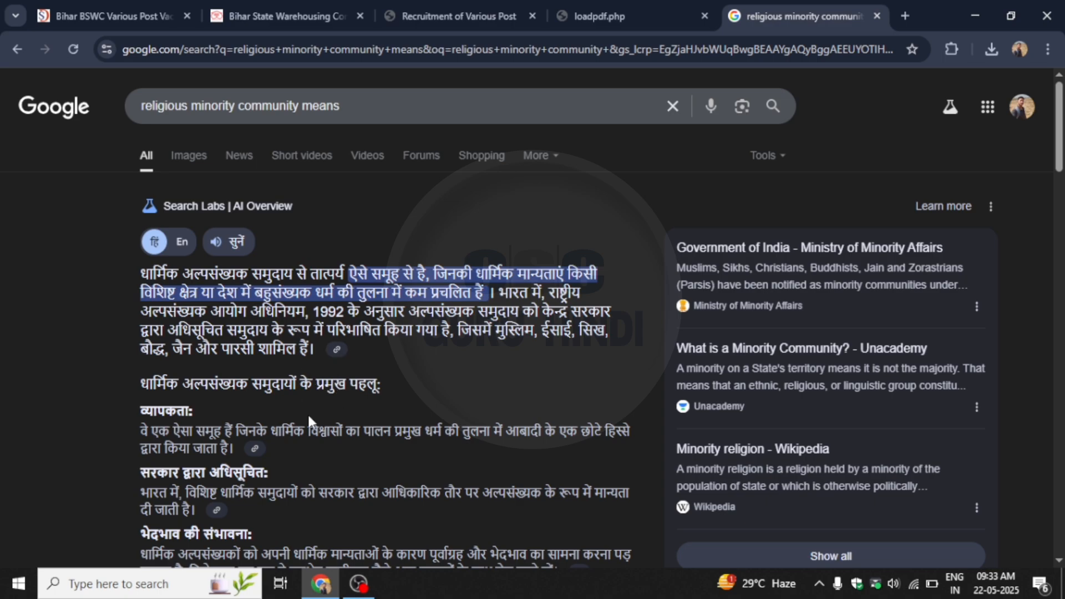
# Step: Return to the application form, review the remaining basic details answers and choose Gaya as the Center of Tier-I Examination
pyautogui.click(454, 16)
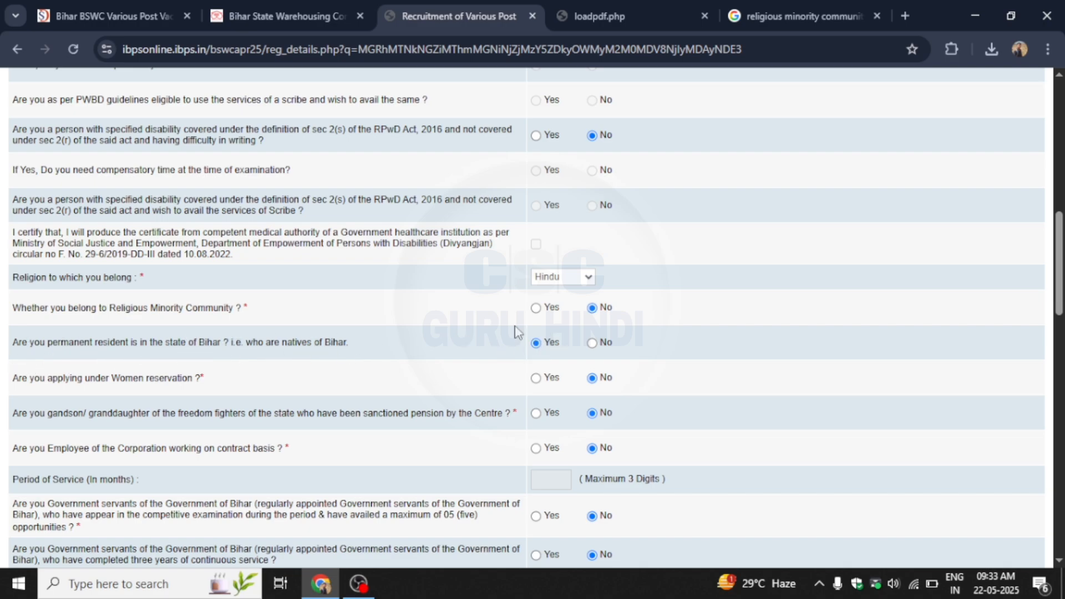
pyautogui.scroll(-2, 518, 332)
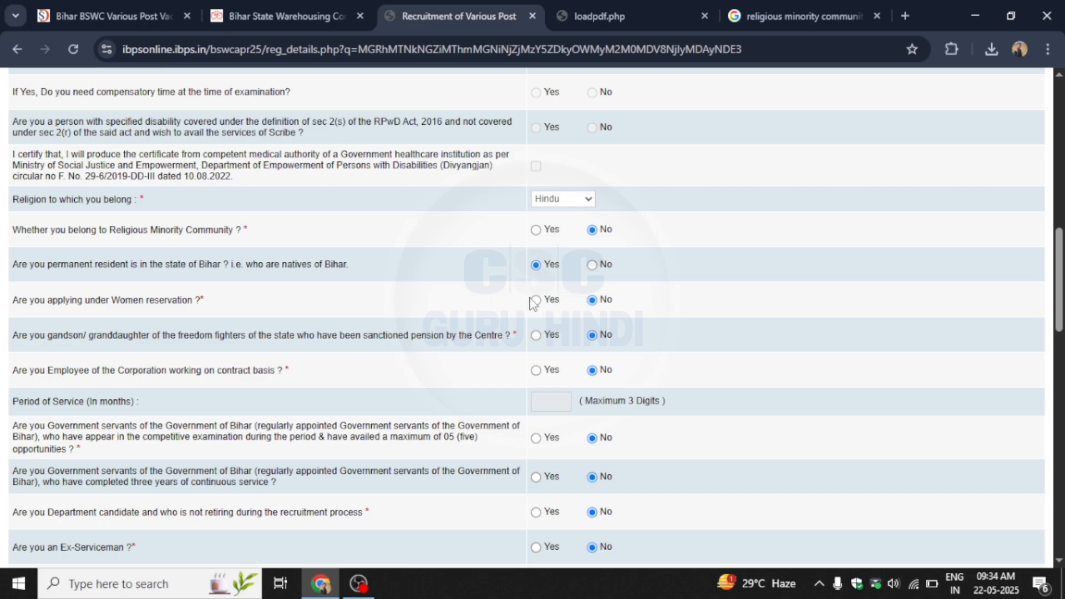
pyautogui.scroll(-3, 248, 318)
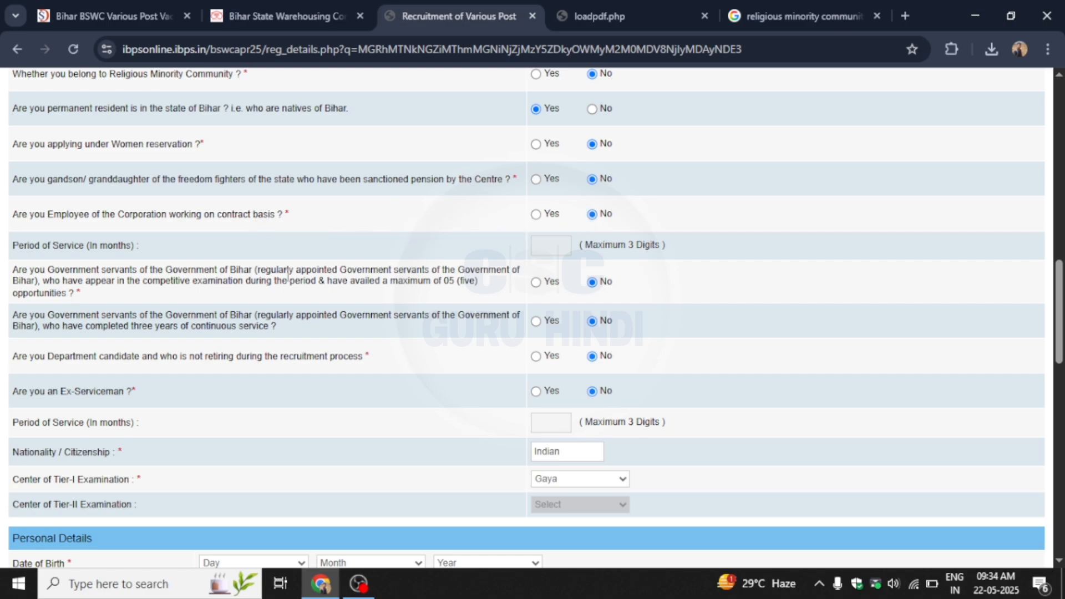
pyautogui.scroll(-1, 340, 216)
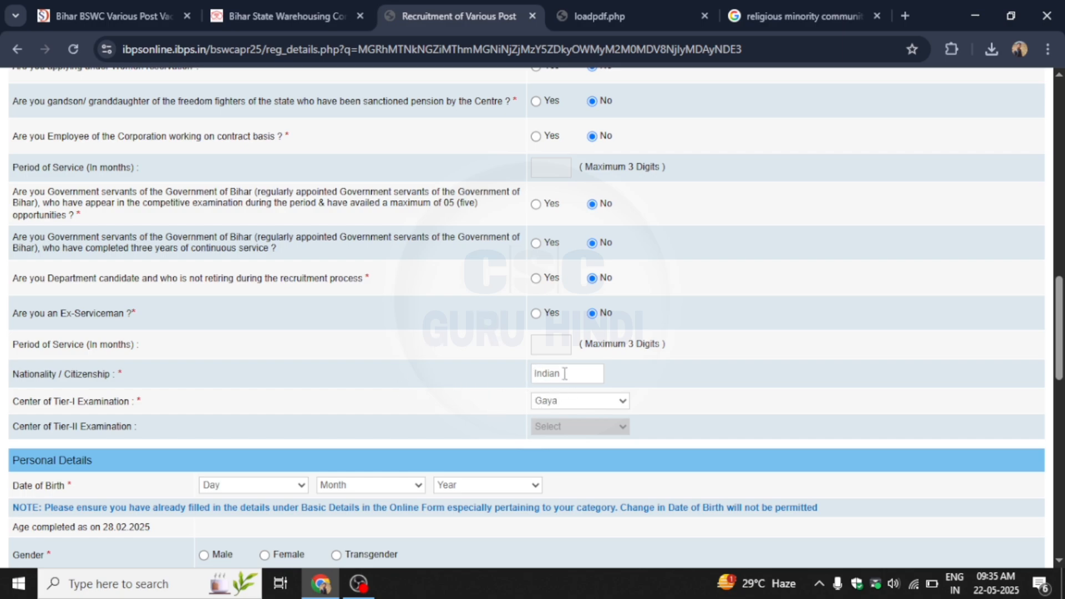
pyautogui.click(581, 409)
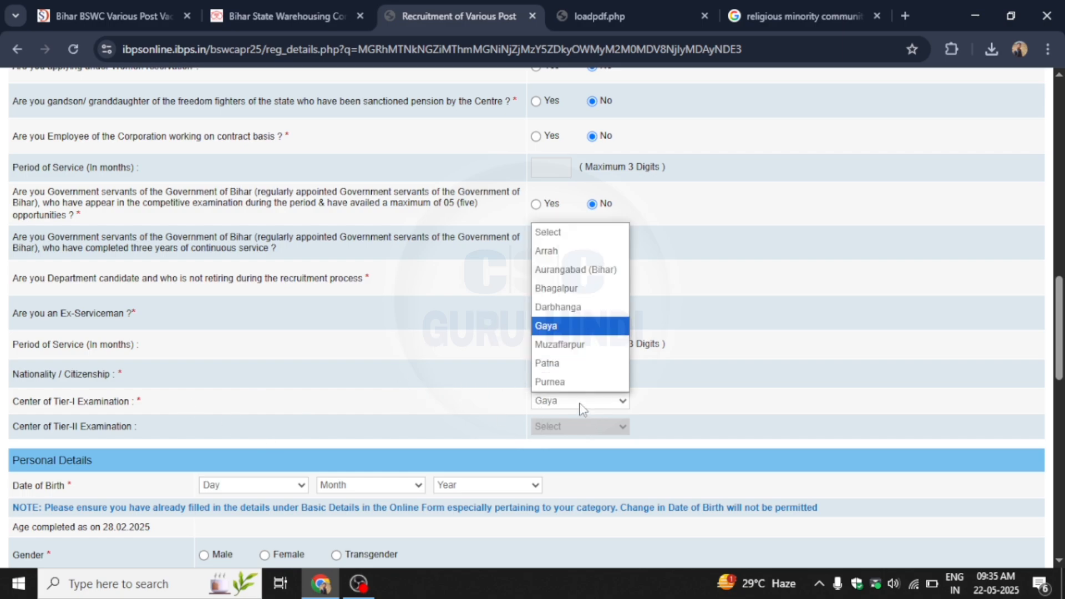
pyautogui.click(547, 327)
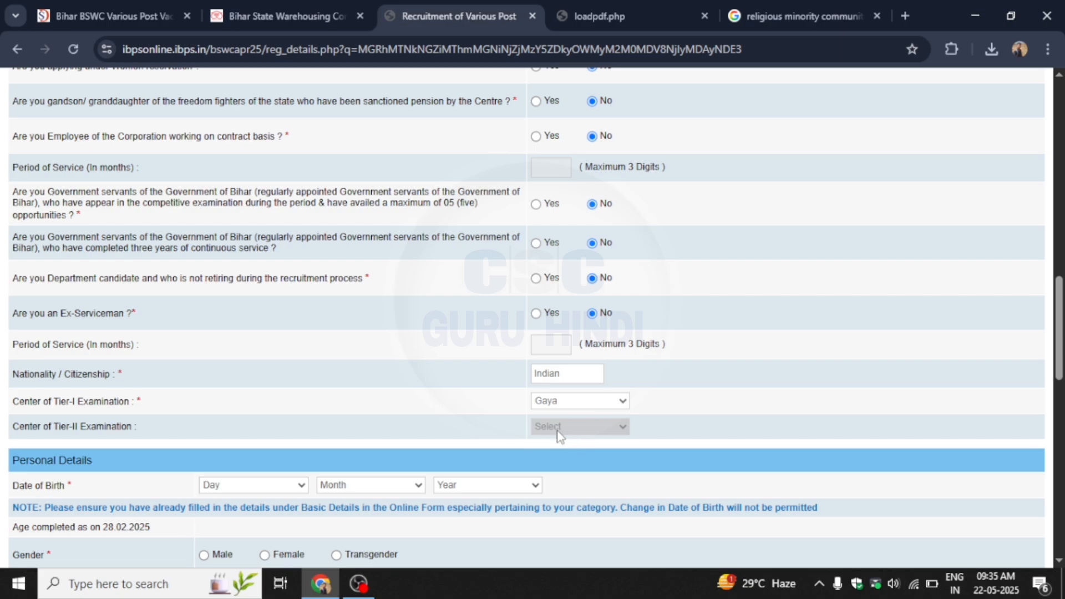
# Step: Set the marital status to Unmarried in the personal details and look through the correspondence and permanent address fields
pyautogui.scroll(-5, 485, 409)
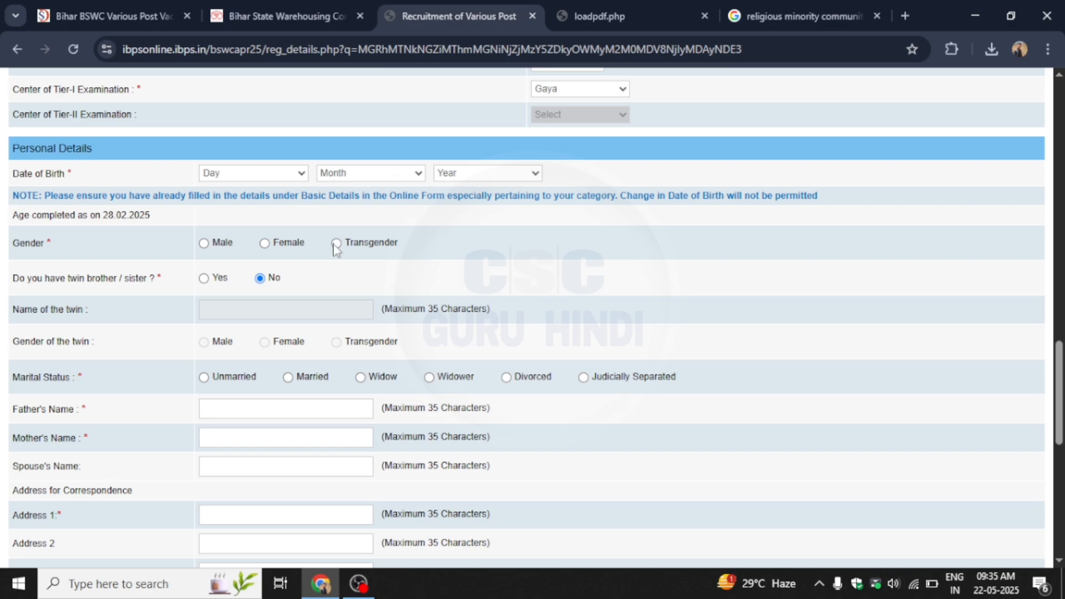
pyautogui.scroll(-1, 184, 224)
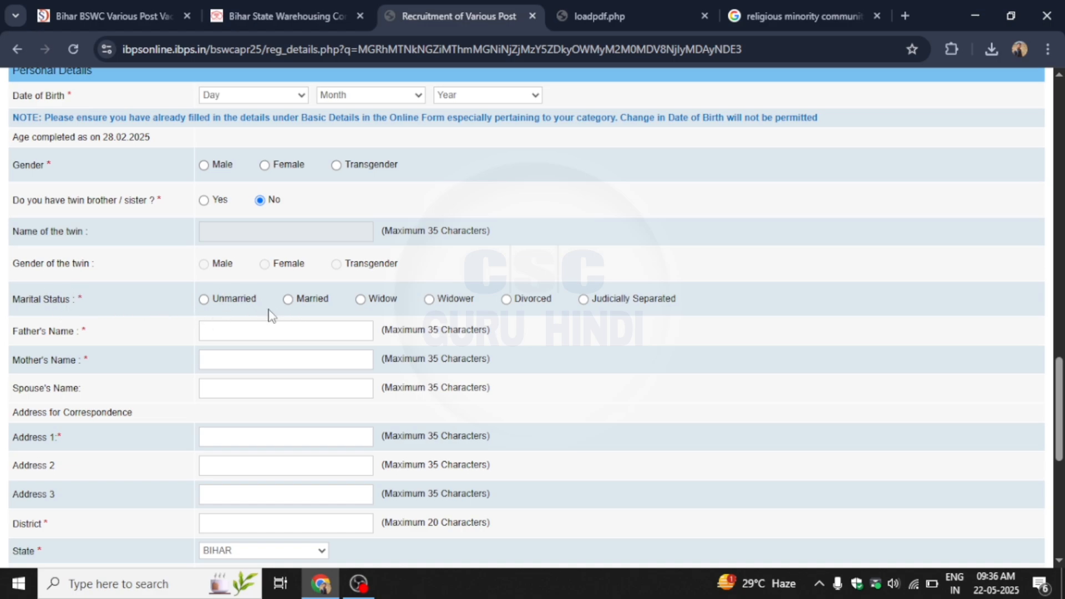
pyautogui.click(215, 302)
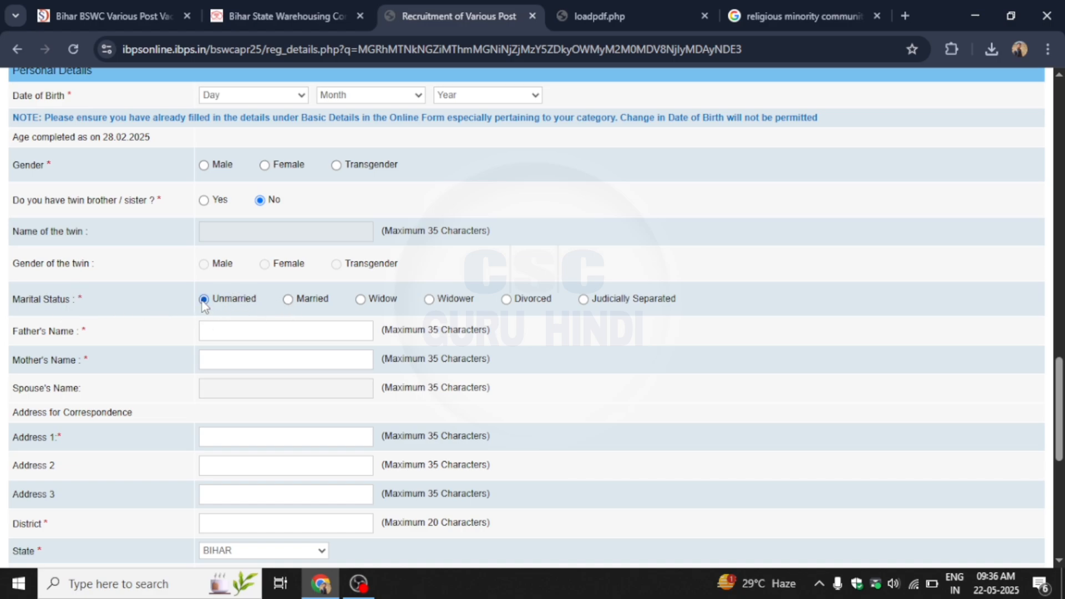
pyautogui.scroll(-3, 245, 324)
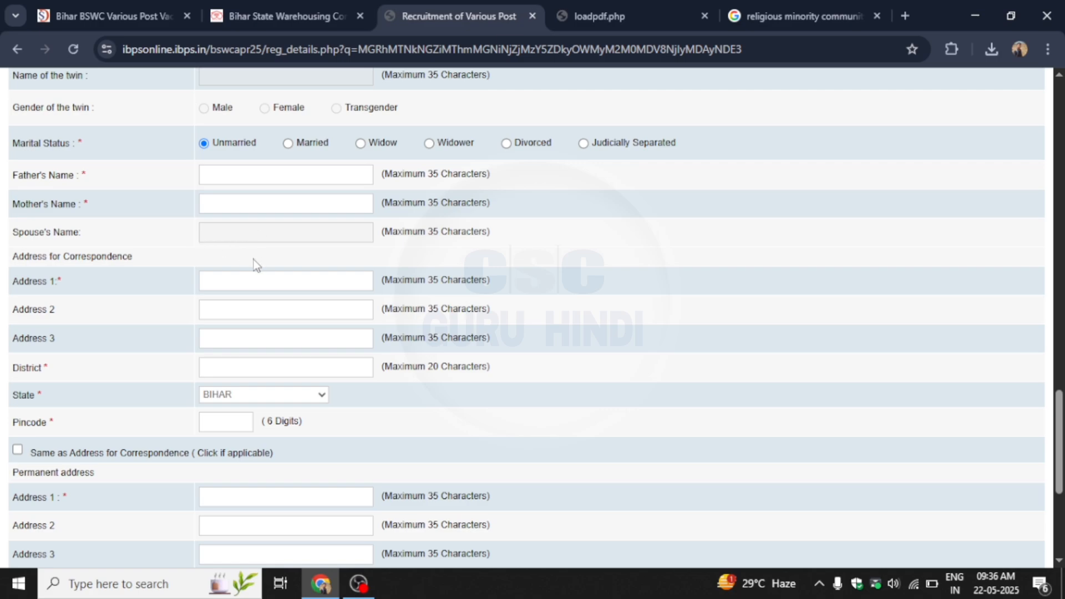
pyautogui.scroll(-1, 241, 283)
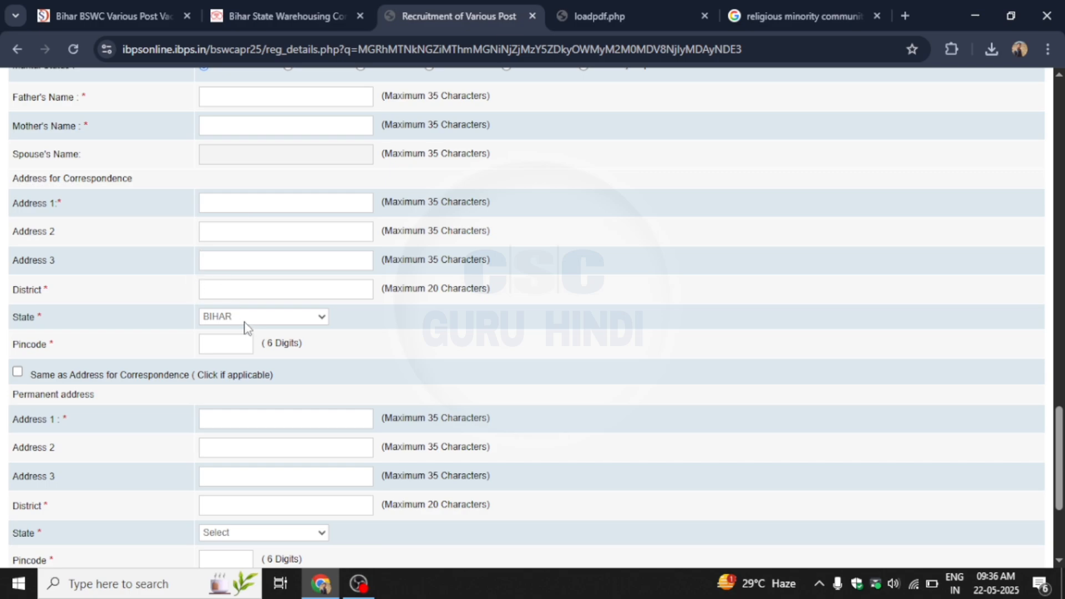
pyautogui.scroll(-1, 233, 333)
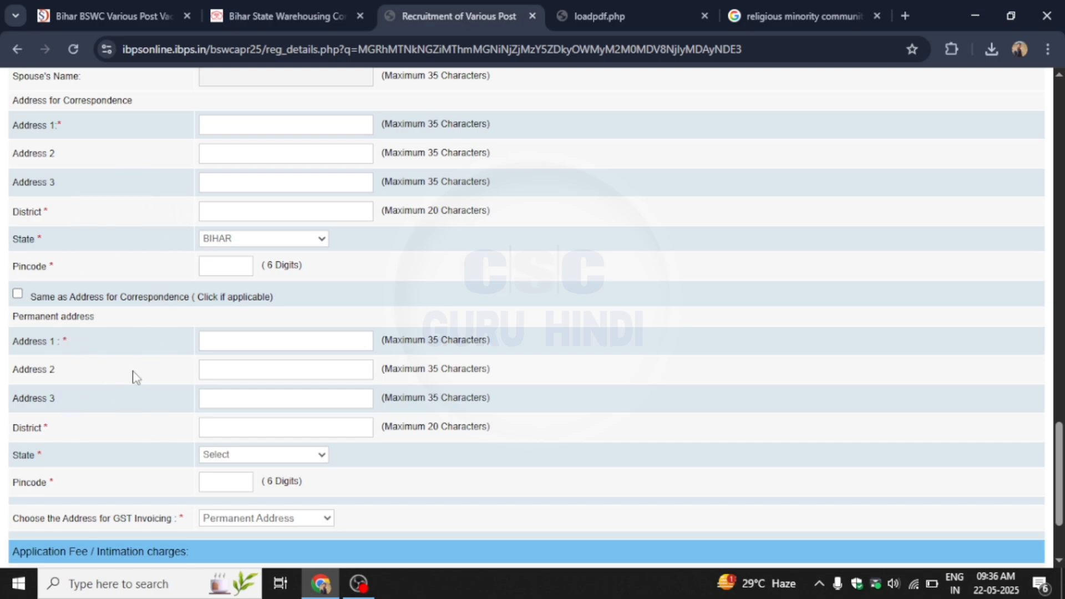
pyautogui.scroll(-3, 134, 377)
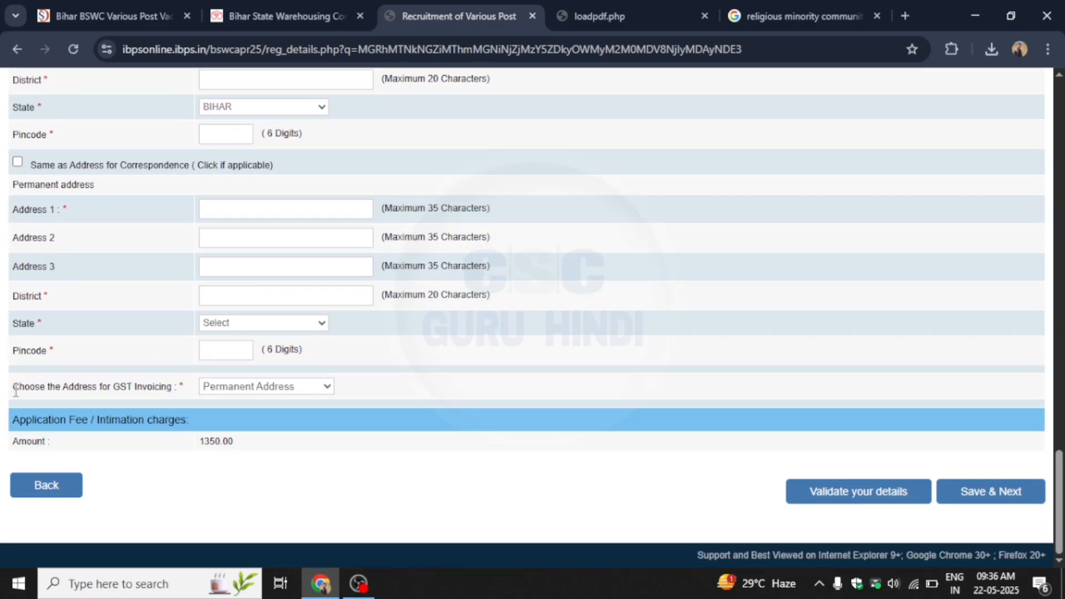
# Step: Check the address options for GST invoicing, keep Permanent Address and save the details to continue to the qualification section
pyautogui.click(217, 390)
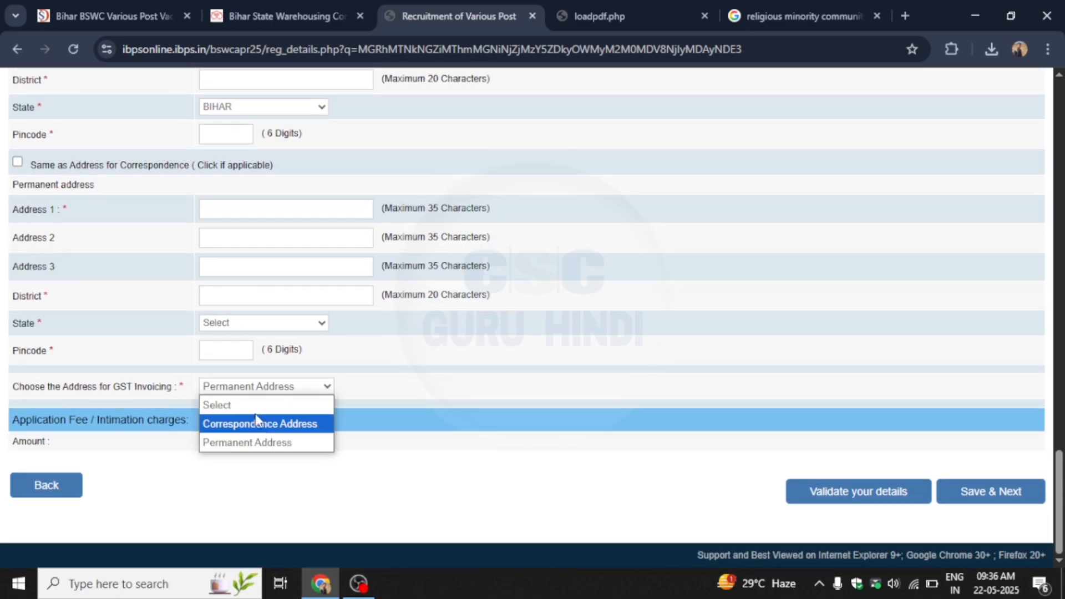
pyautogui.click(345, 404)
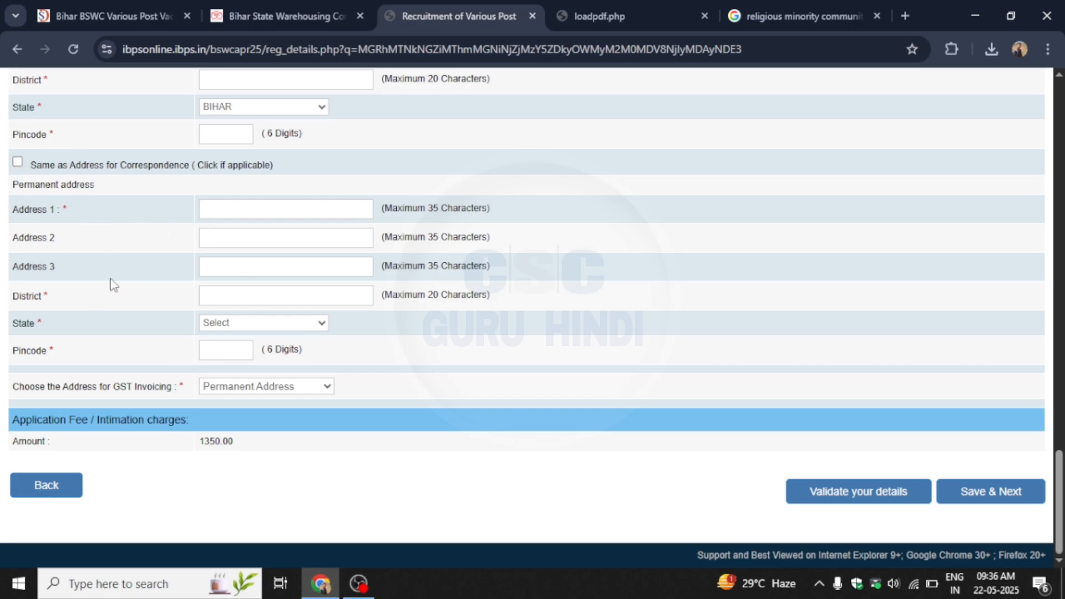
pyautogui.click(246, 390)
pyautogui.click(383, 392)
pyautogui.click(241, 386)
pyautogui.click(413, 373)
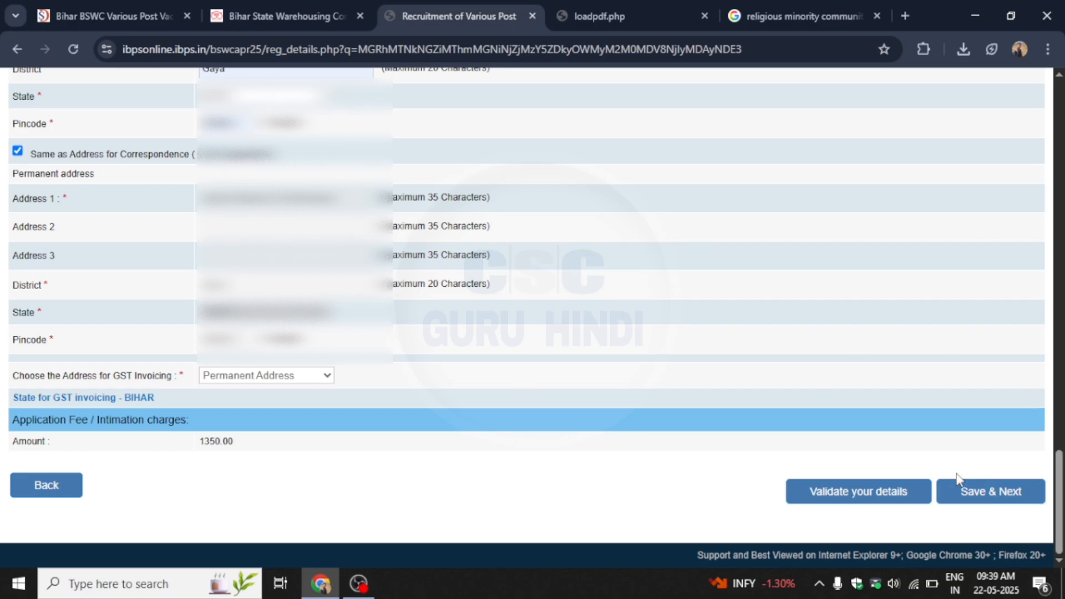
pyautogui.click(993, 498)
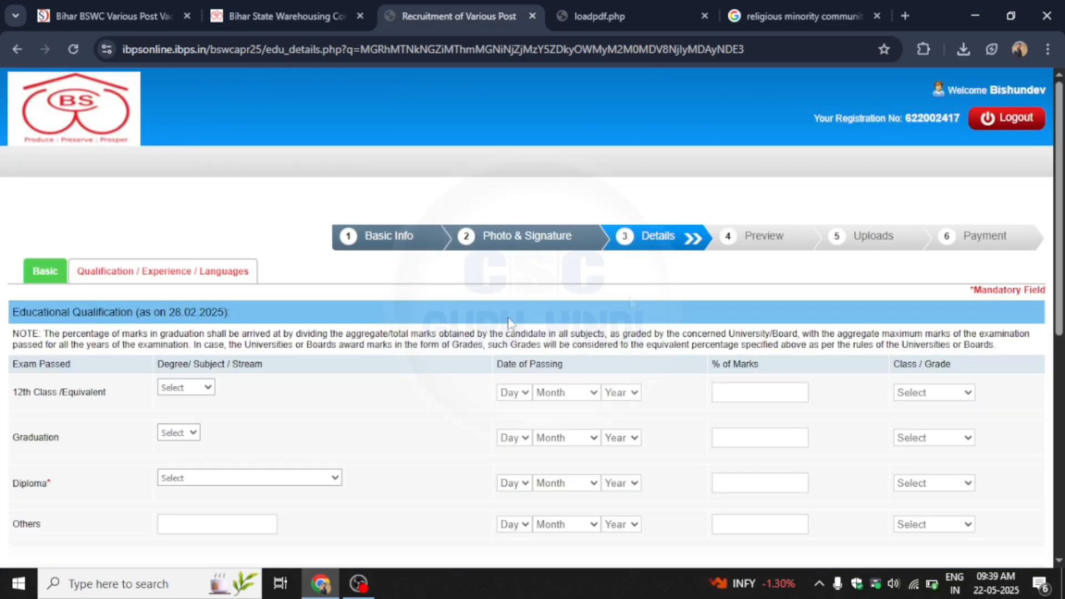
# Step: Review the stream and class/grade options for the 12th Class/Equivalent qualification
pyautogui.scroll(-3, 427, 319)
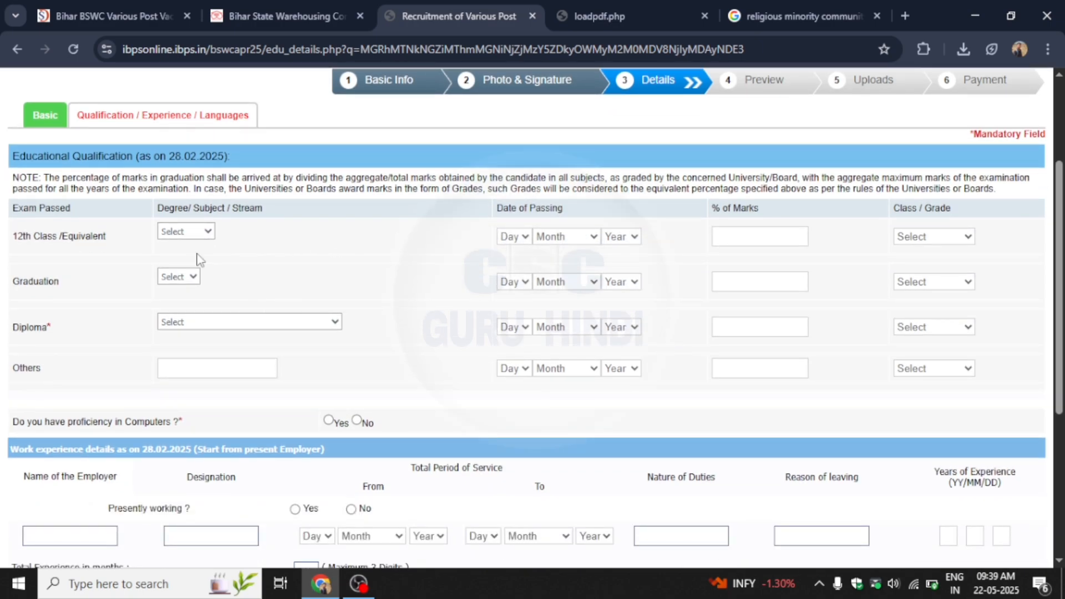
pyautogui.click(186, 231)
pyautogui.press('Down')
pyautogui.press('Down')
pyautogui.click(340, 249)
pyautogui.click(923, 239)
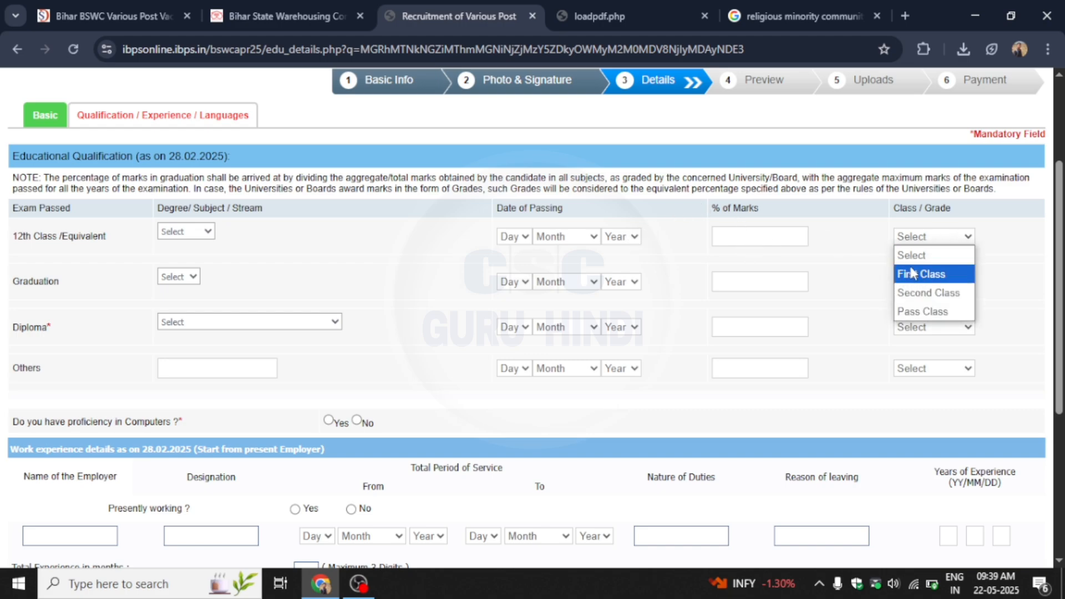
pyautogui.click(856, 266)
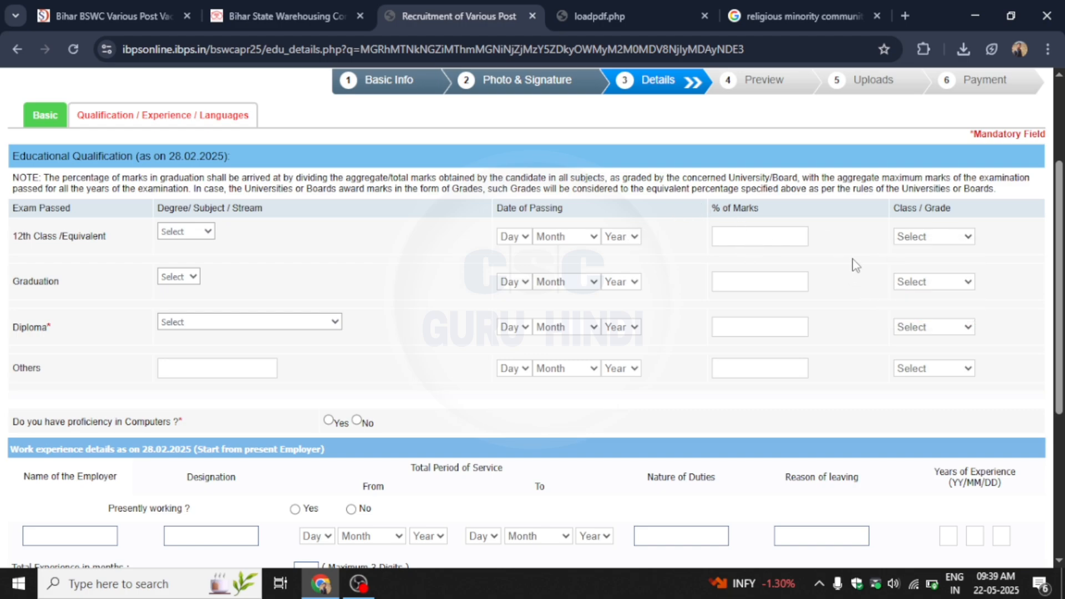
# Step: Review the degree and class/grade options for the Graduation qualification
pyautogui.click(179, 277)
pyautogui.click(262, 291)
pyautogui.click(165, 283)
pyautogui.click(242, 283)
pyautogui.click(921, 286)
pyautogui.click(853, 300)
# Step: Set the diploma qualification to Advanced Diploma in Computer Applications with First Class as its grade
pyautogui.click(311, 328)
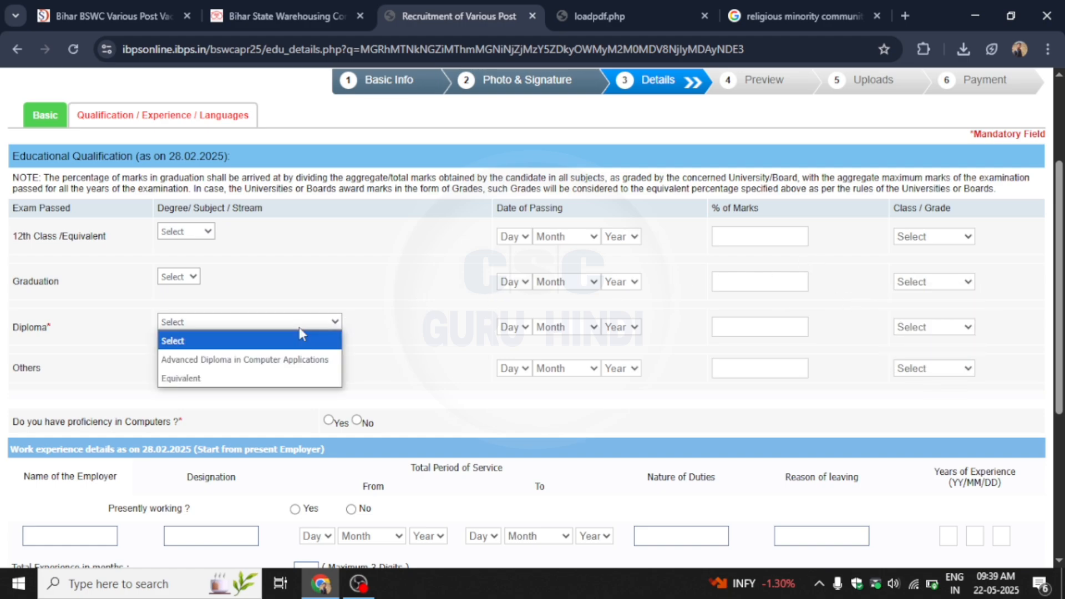
pyautogui.click(295, 366)
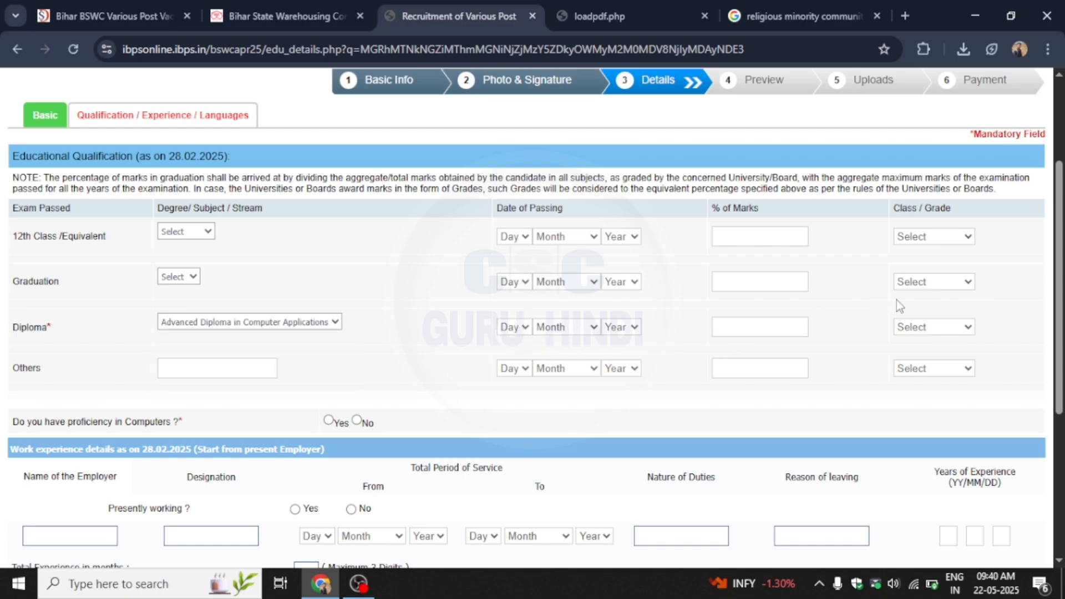
pyautogui.click(934, 327)
pyautogui.click(921, 361)
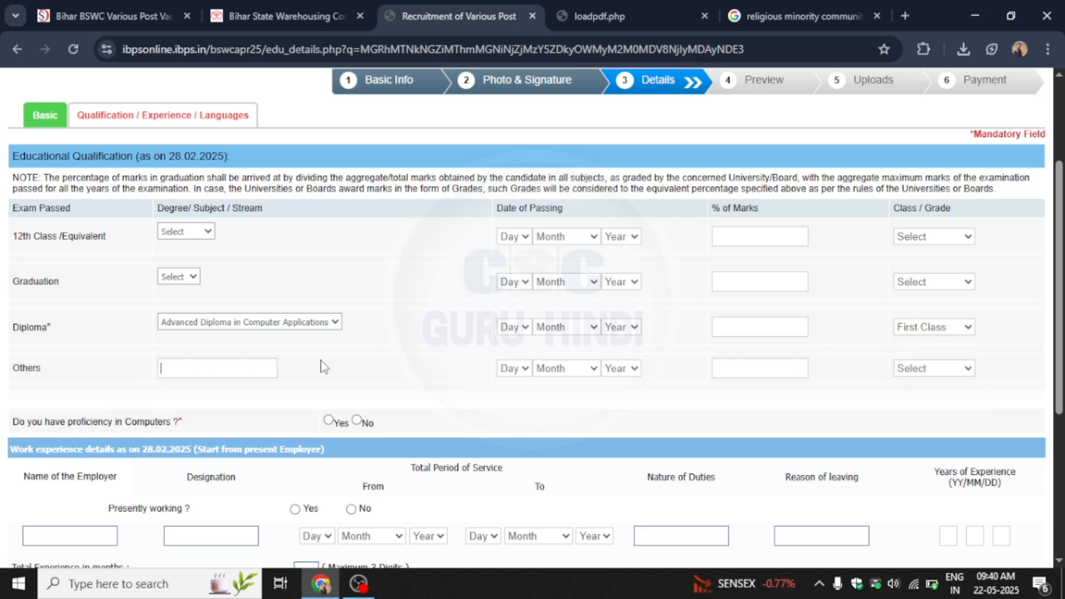
# Step: Check the Others qualification row and answer Yes to having proficiency in computers
pyautogui.click(267, 364)
pyautogui.scroll(-3, 262, 322)
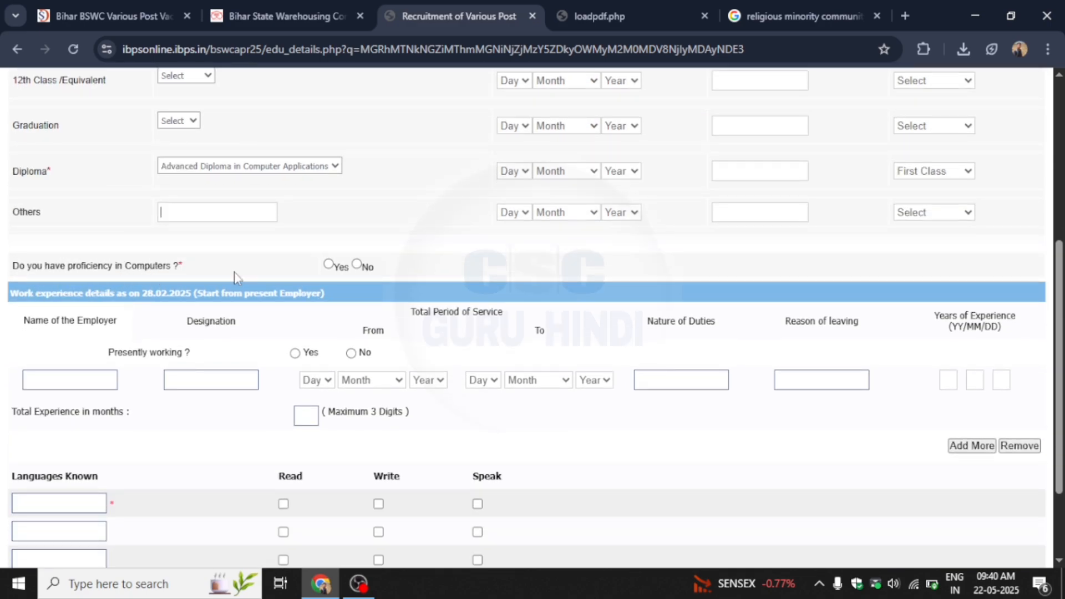
pyautogui.click(328, 264)
pyautogui.scroll(-2, 105, 307)
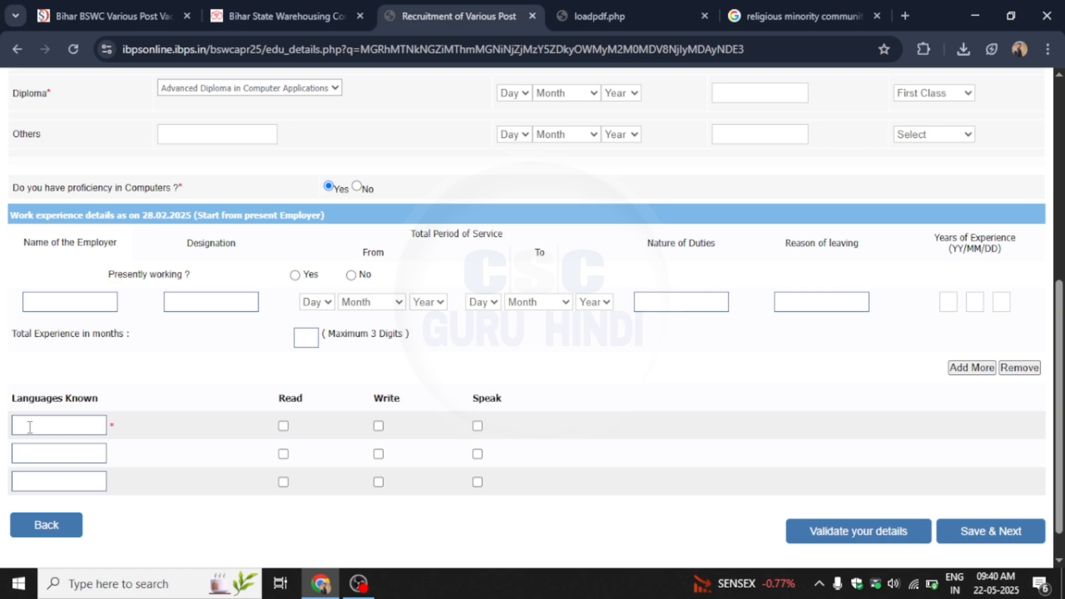
# Step: Mark the first known language for reading, writing and speaking, and save the qualification details to open the preview
pyautogui.click(47, 428)
pyautogui.click(284, 427)
pyautogui.click(379, 427)
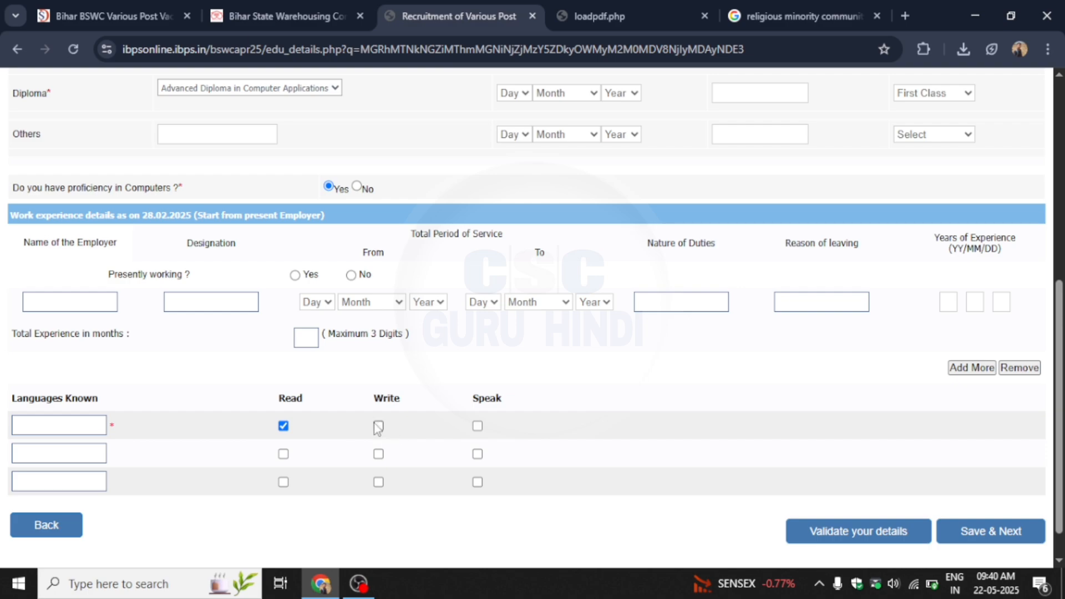
pyautogui.click(478, 426)
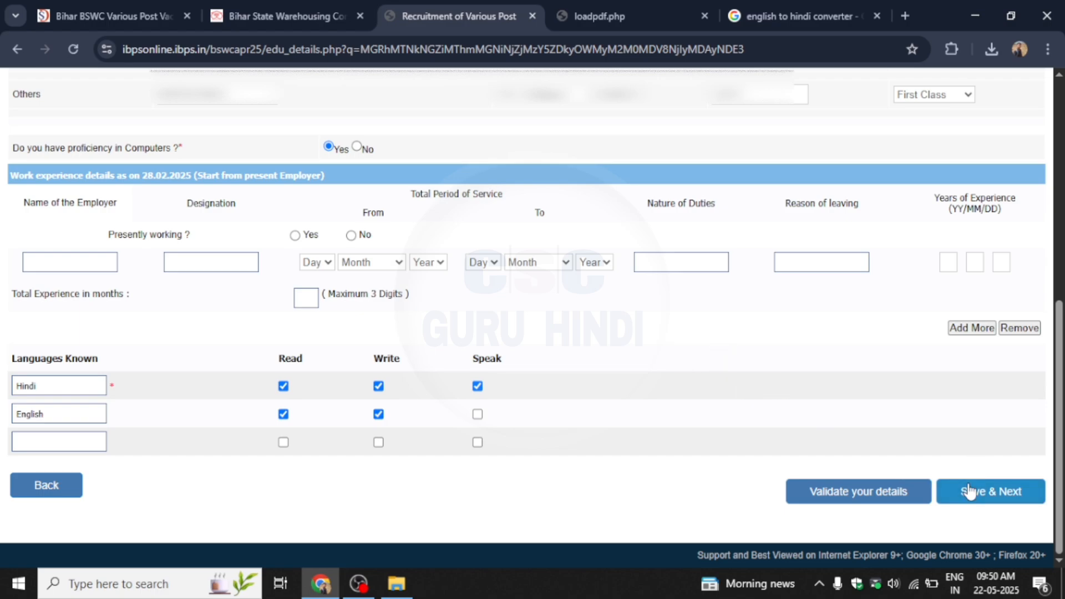
pyautogui.click(987, 499)
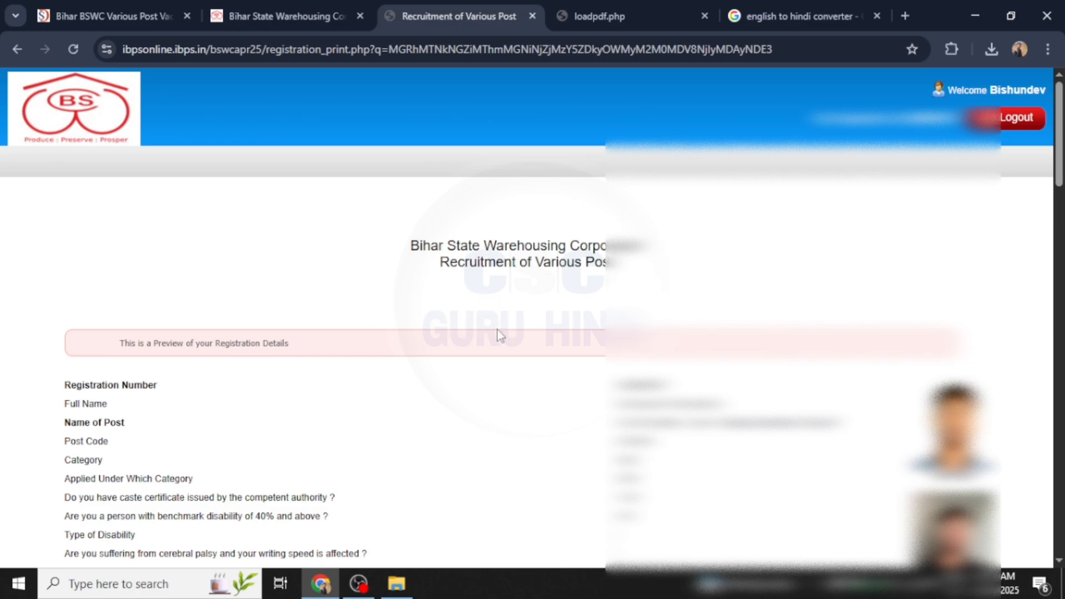
# Step: Review all the registration details in the application preview from beginning to end
pyautogui.scroll(-4, 555, 329)
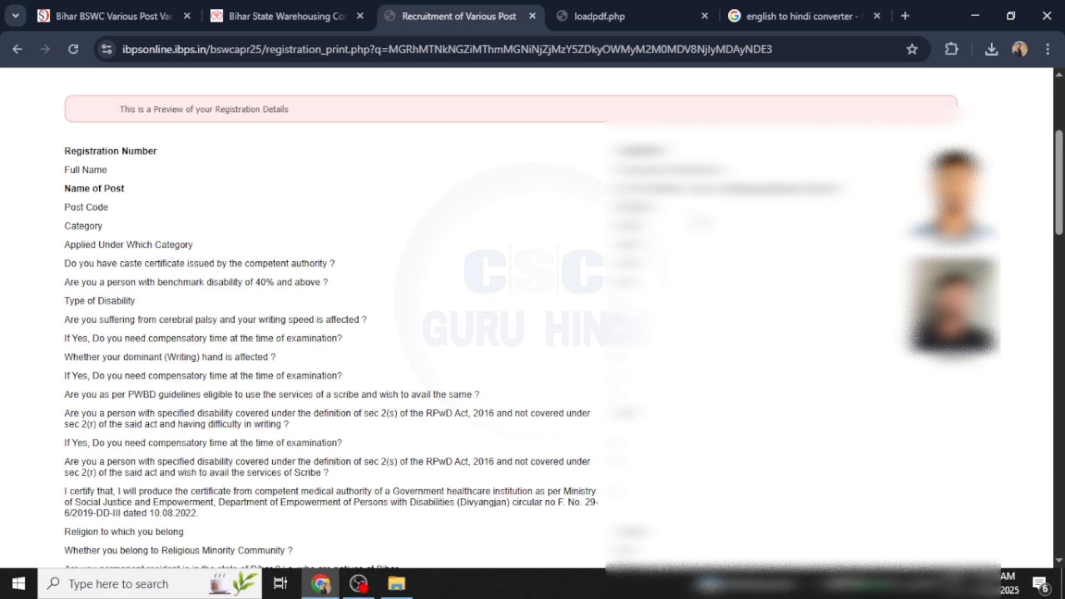
pyautogui.scroll(-20, 673, 288)
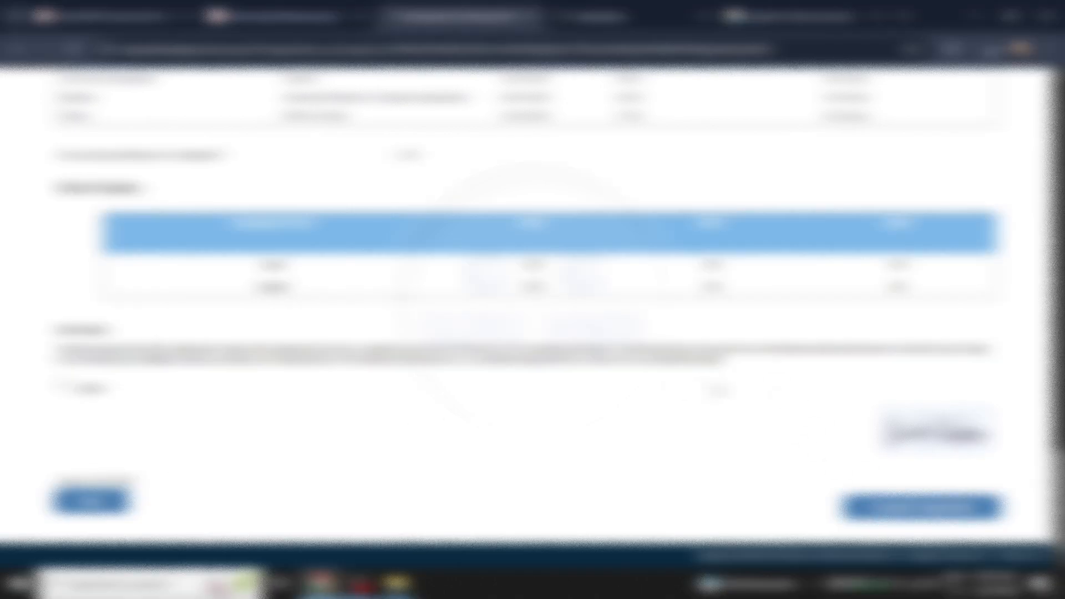
pyautogui.scroll(15, 719, 389)
pyautogui.scroll(6, 729, 353)
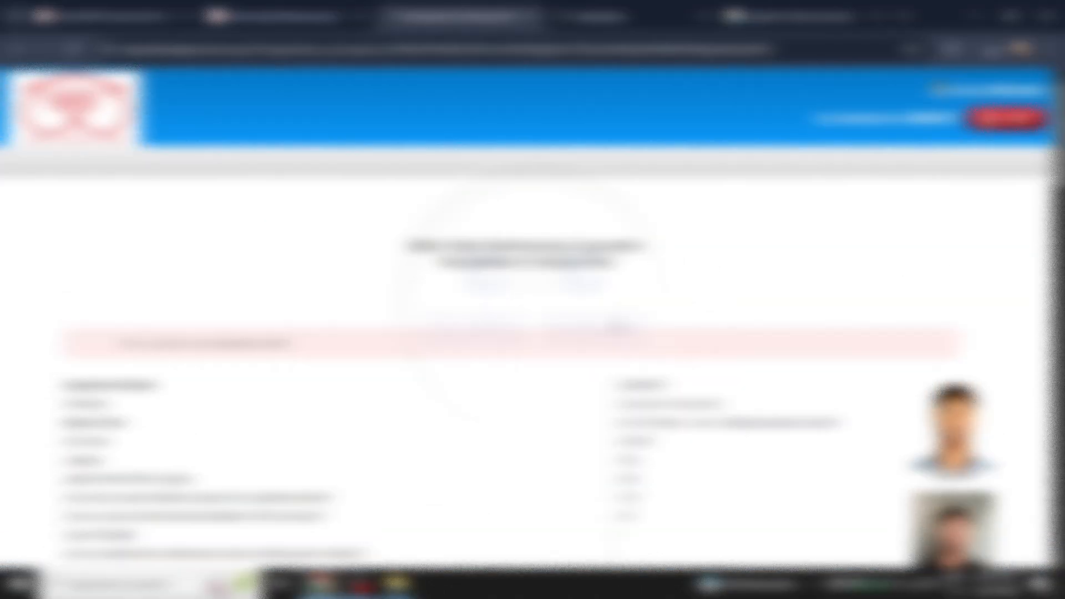
# Step: Agree to the declaration and complete the registration to reach the document upload list
pyautogui.scroll(-15, 698, 382)
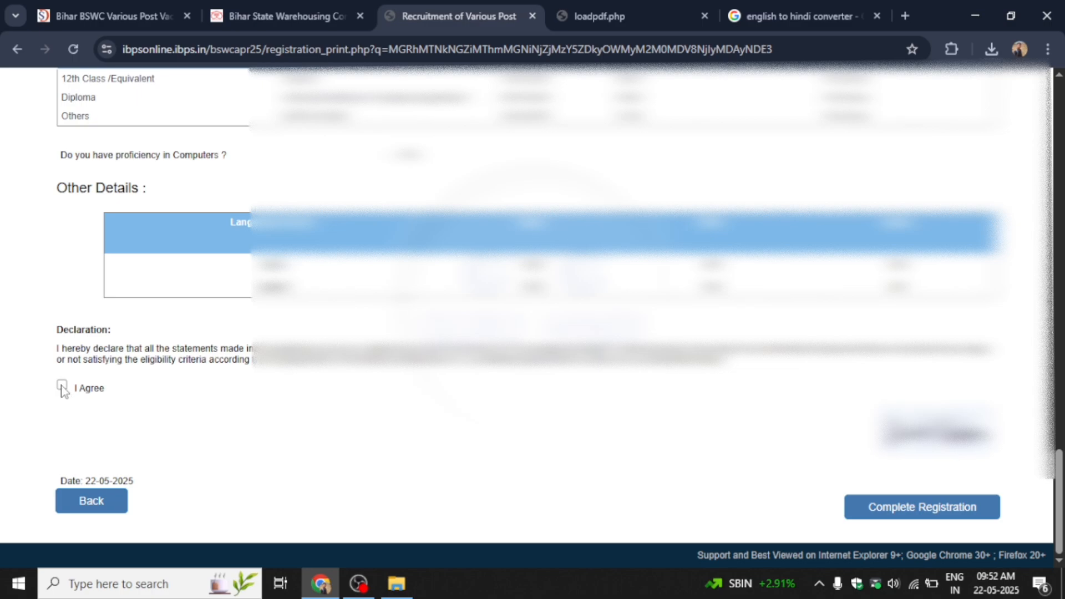
pyautogui.click(62, 386)
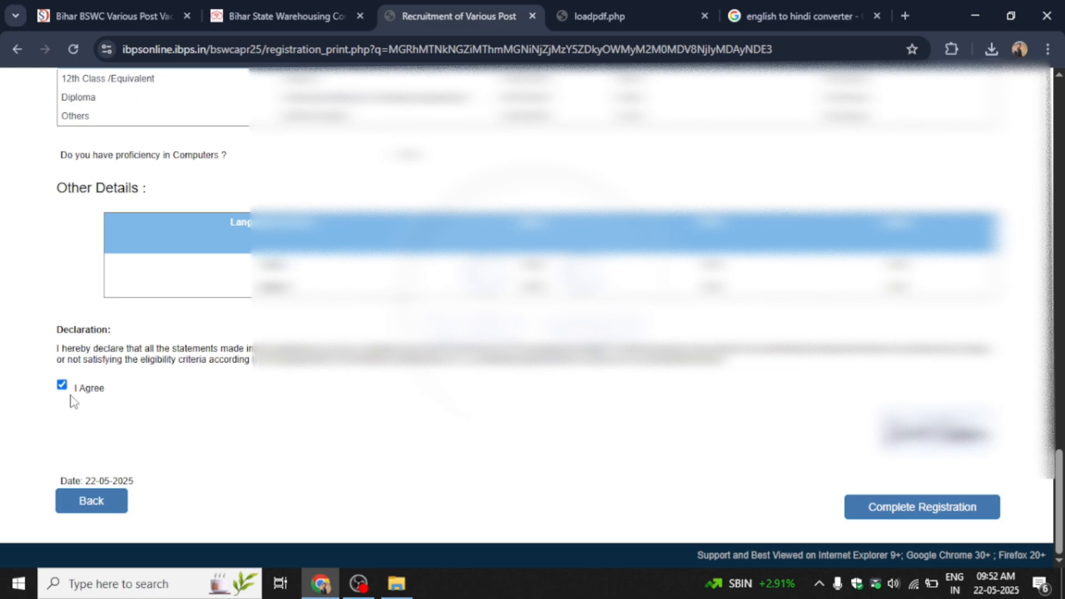
pyautogui.click(931, 509)
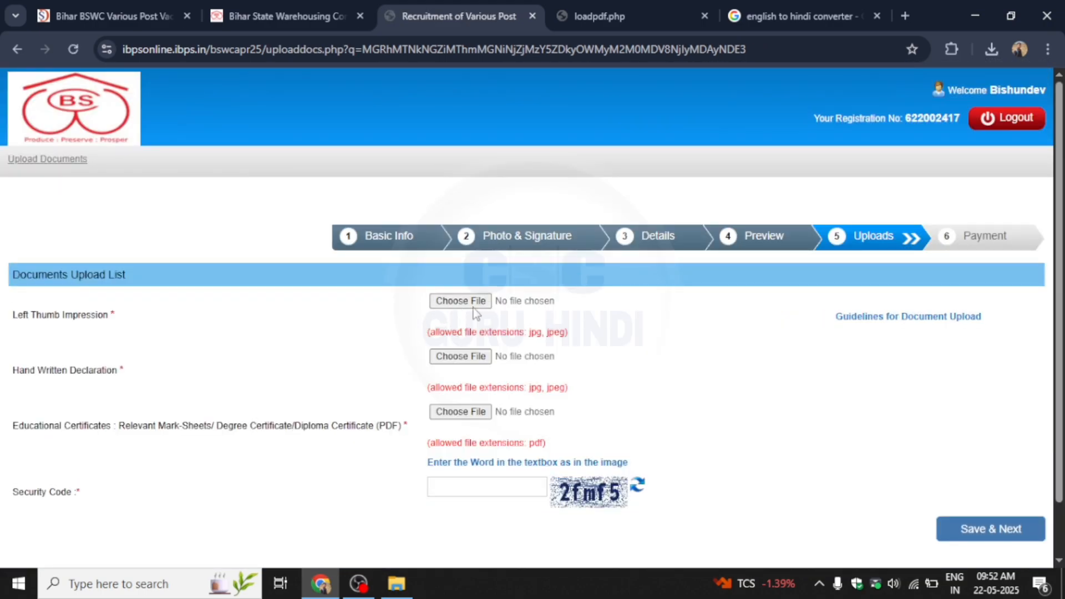
pyautogui.scroll(-1, 154, 347)
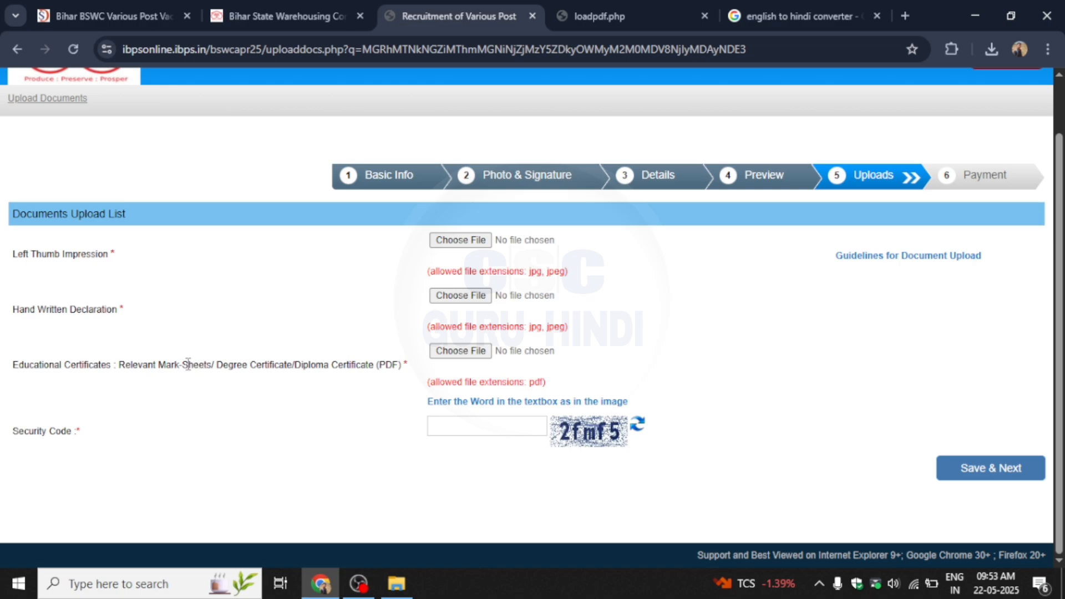
# Step: Check the educational certificates requirement and read the hand written declaration text on the vacancy guide page, returning to the document upload list
pyautogui.moveTo(126, 365); pyautogui.dragTo(360, 383)
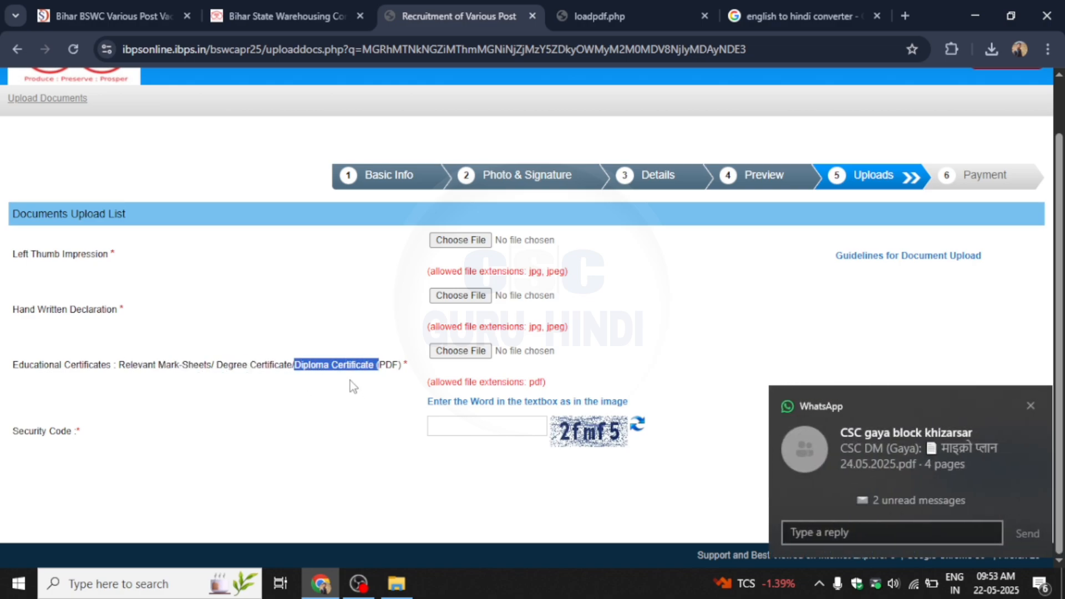
pyautogui.click(345, 368)
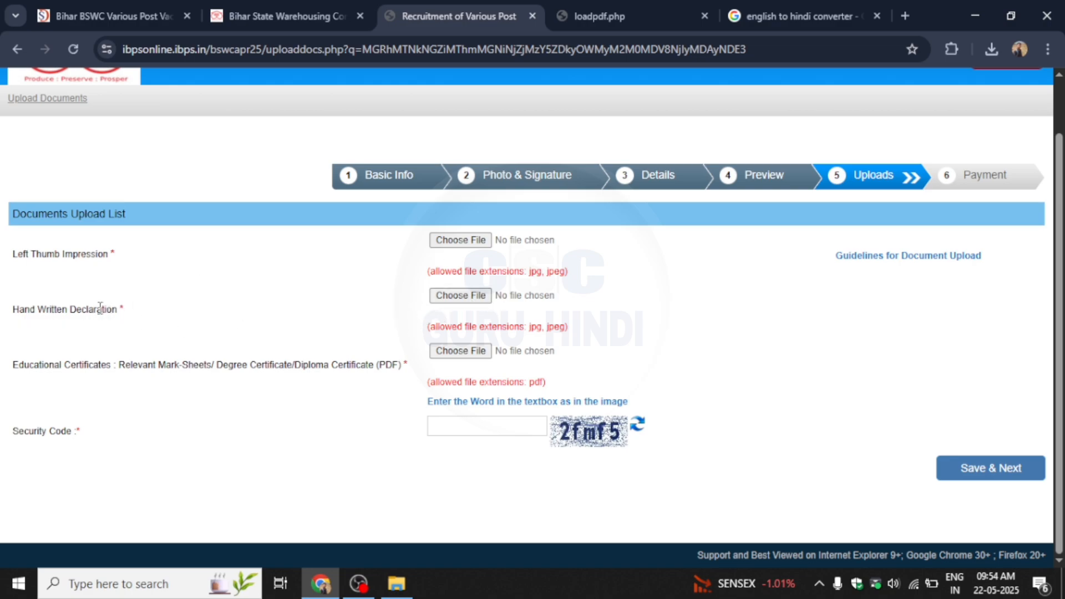
pyautogui.click(126, 14)
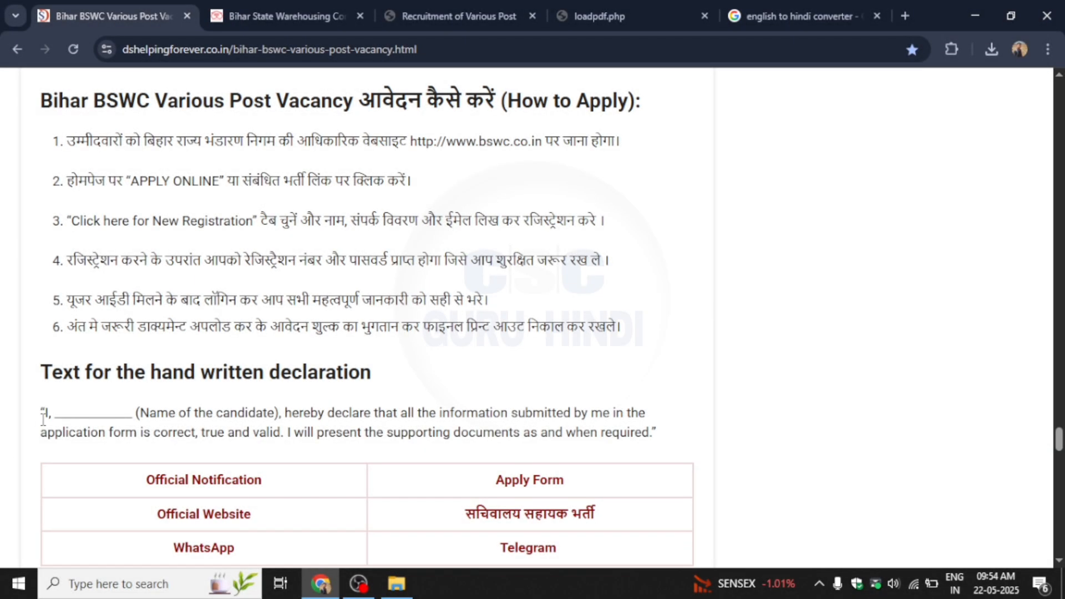
pyautogui.moveTo(35, 419); pyautogui.dragTo(654, 441)
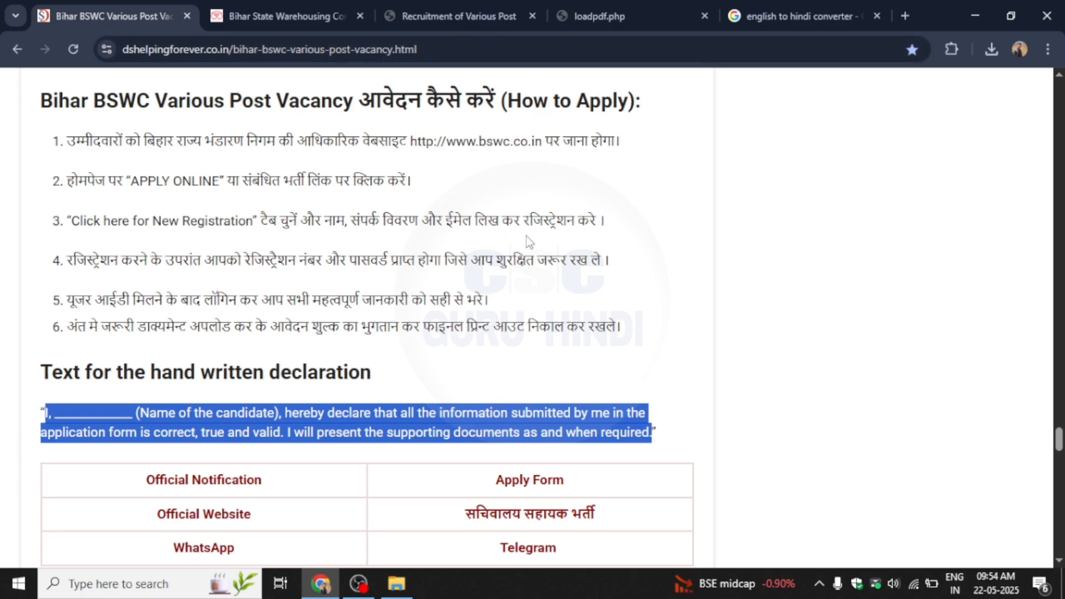
pyautogui.click(461, 16)
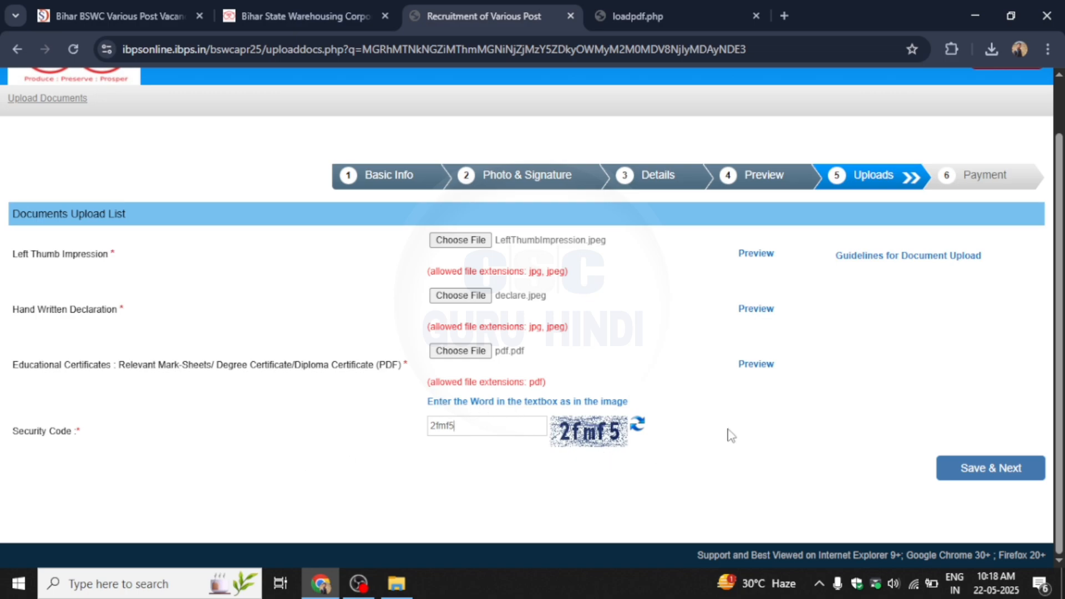
# Step: Save the uploaded thumb impression, hand written declaration and educational certificates, and confirm that the entered data is correct
pyautogui.click(969, 473)
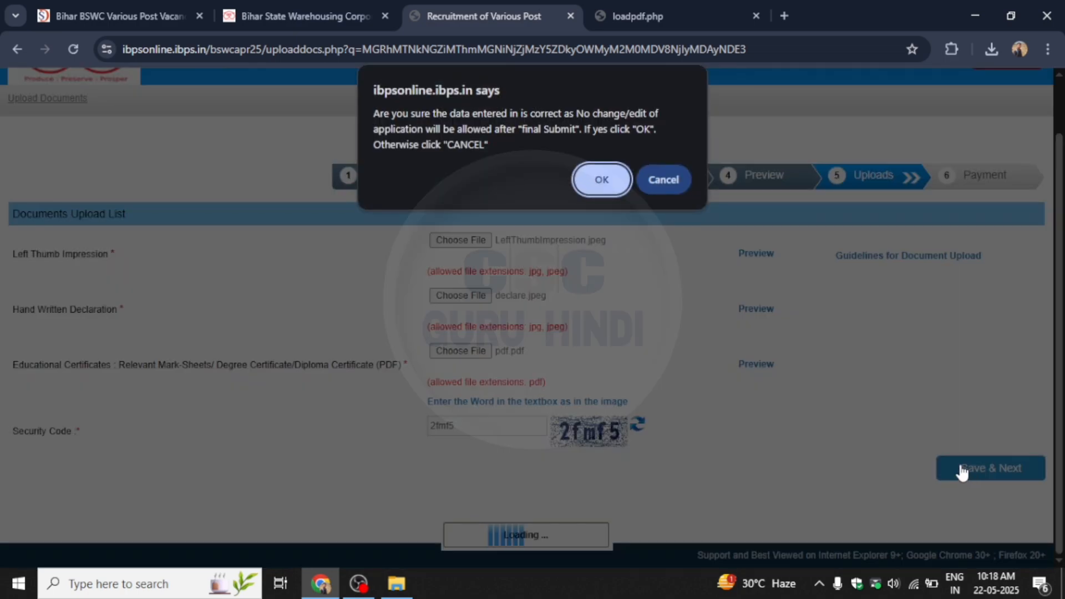
pyautogui.click(601, 181)
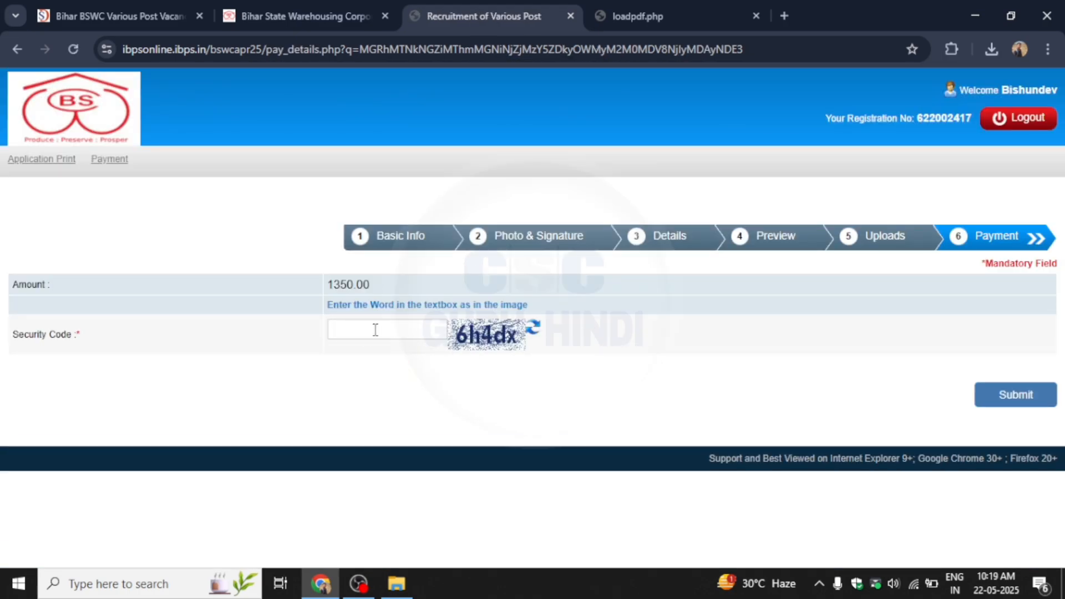
# Step: Enter the security code from the image, submit the application fee page and proceed to the BillDesk payment options
pyautogui.write('6h4dx')
pyautogui.click(1013, 406)
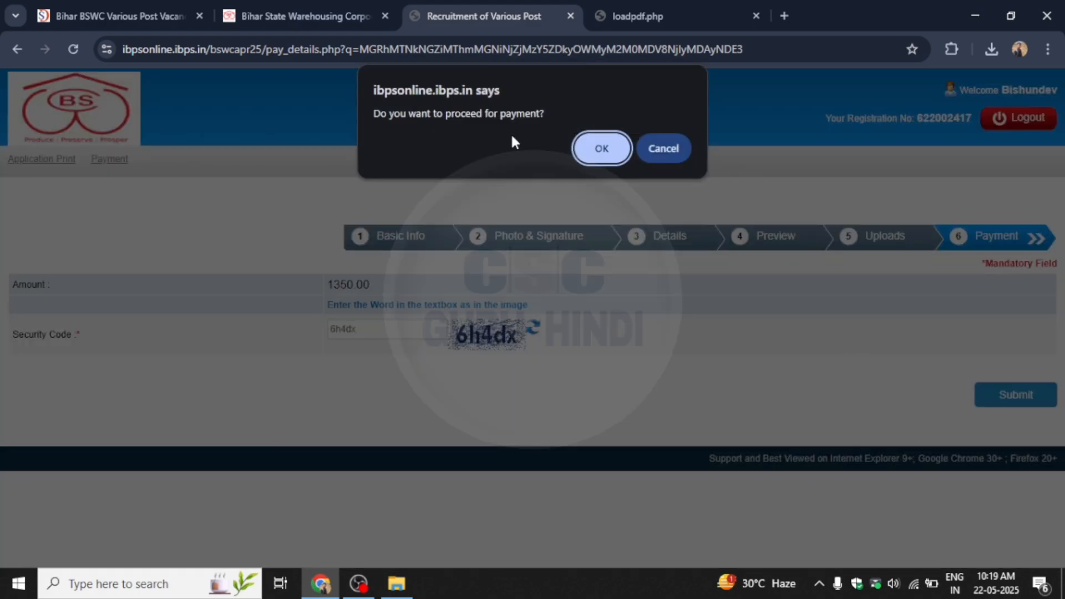
pyautogui.click(594, 147)
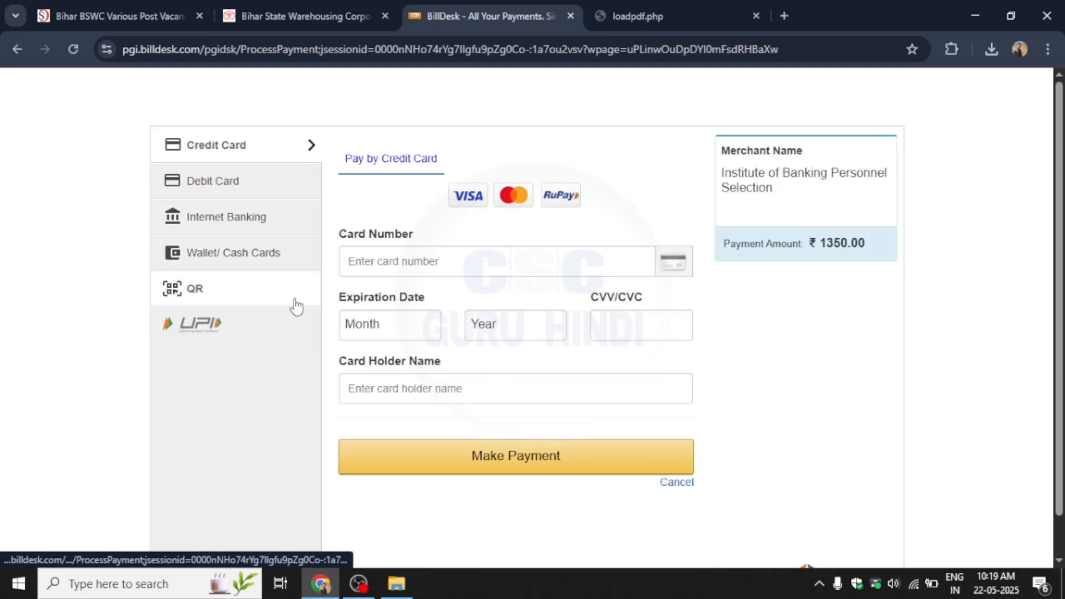
pyautogui.scroll(-1, 551, 422)
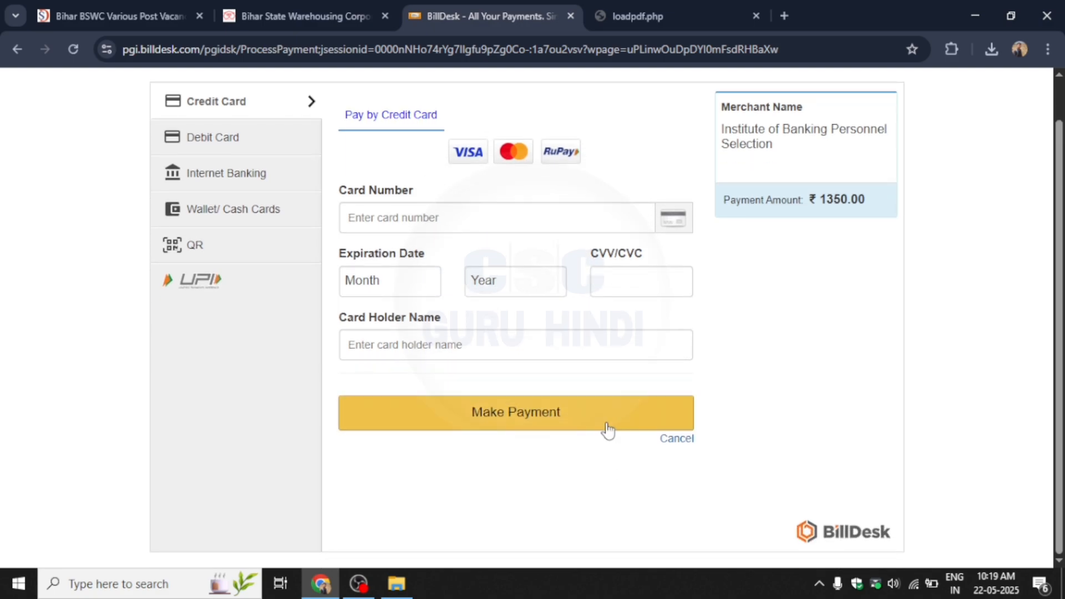
pyautogui.scroll(1, 607, 430)
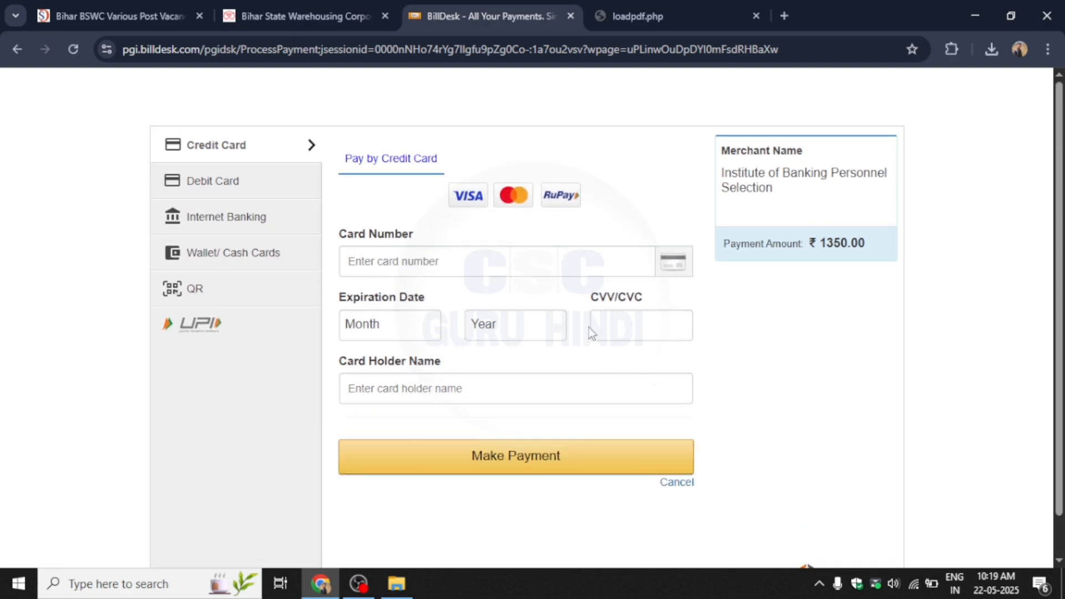